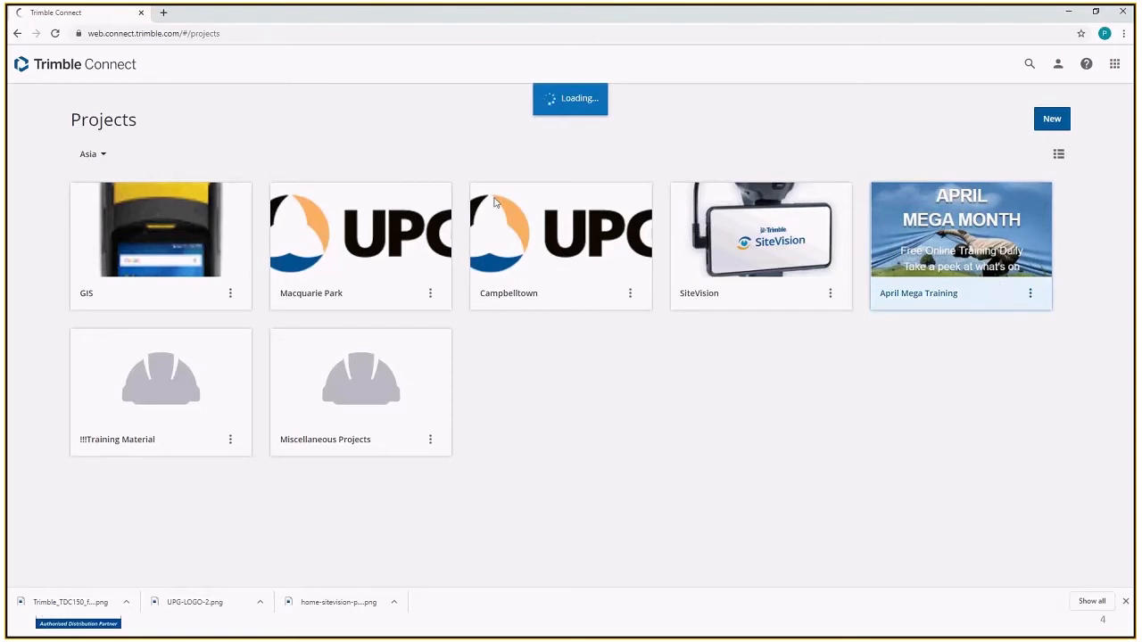
# Open the April Mega Training project to view its files, close the downloads bar, and return to the project list.
pyautogui.click(928, 225)
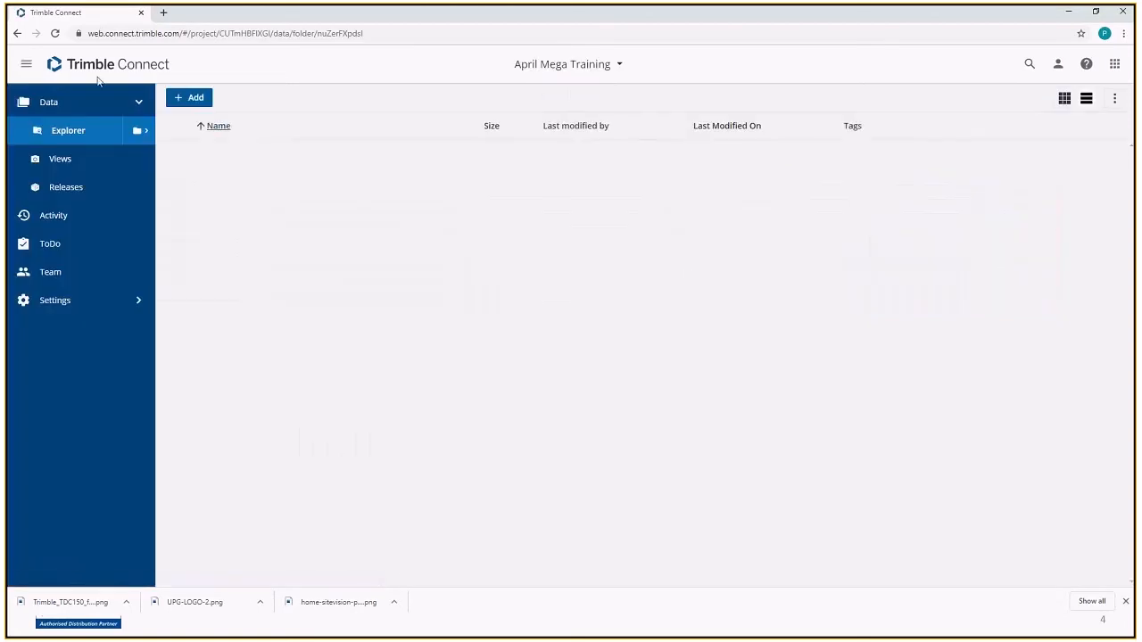
pyautogui.click(16, 35)
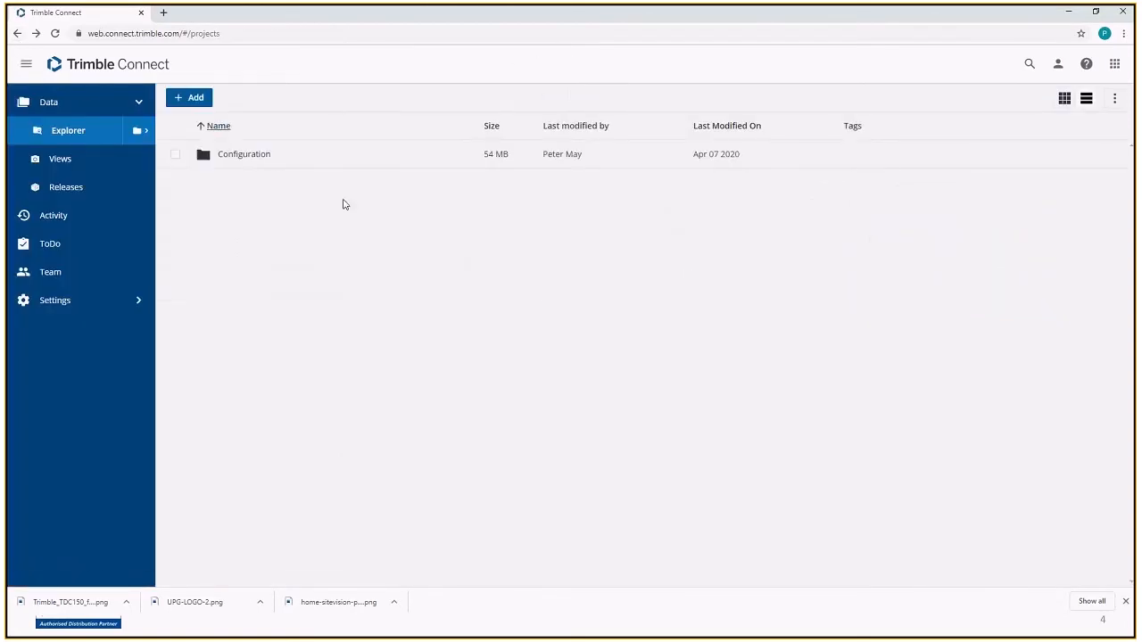
pyautogui.click(17, 33)
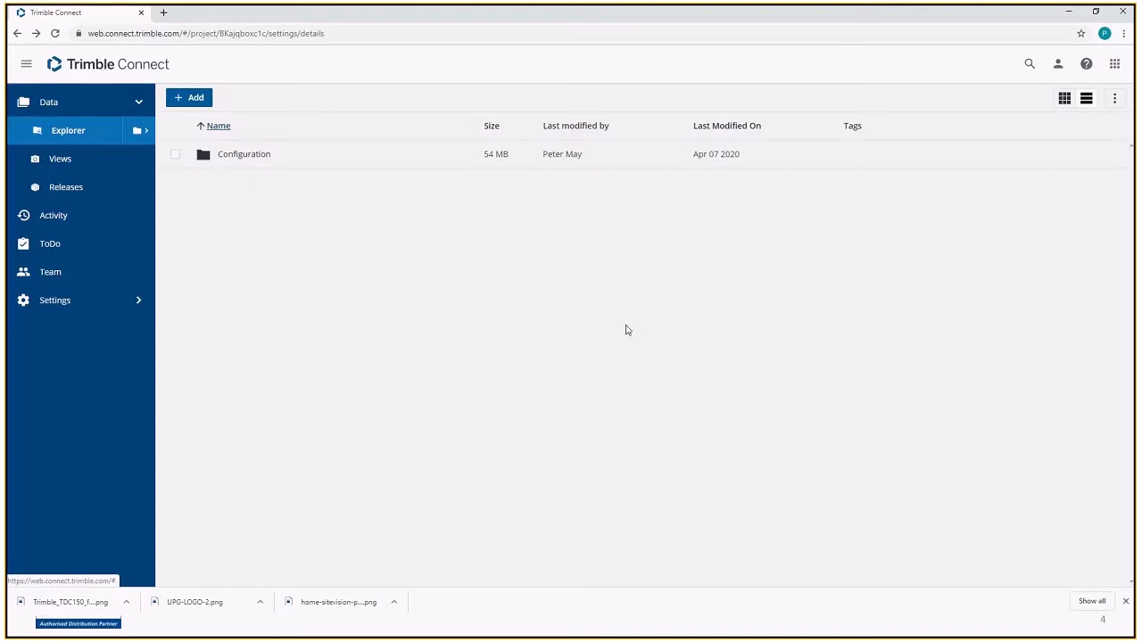
pyautogui.click(1125, 601)
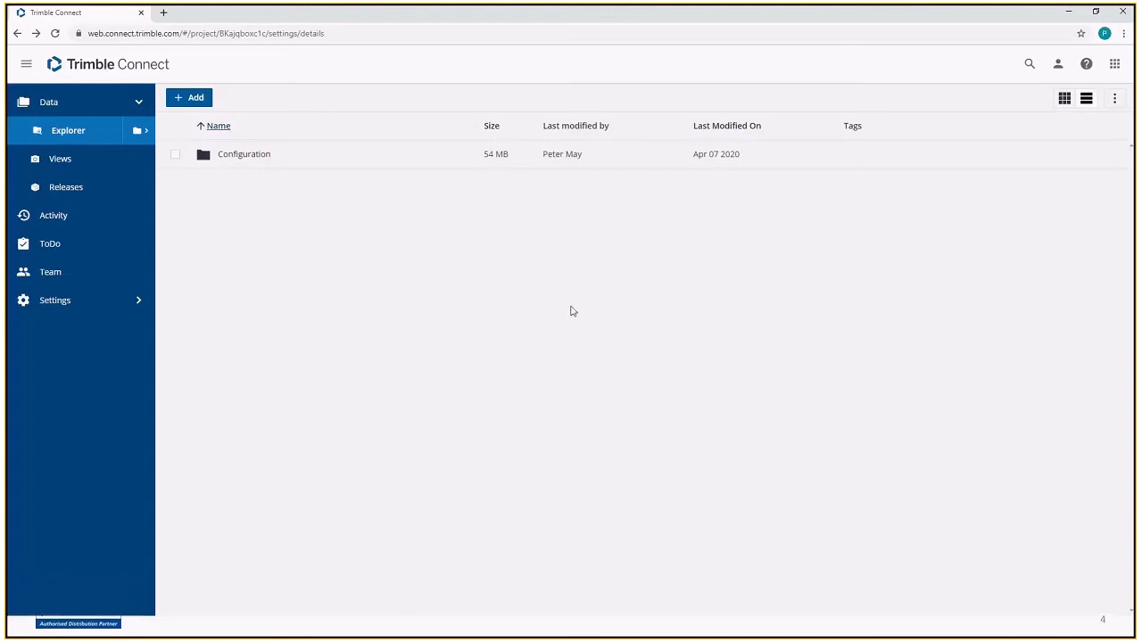
pyautogui.click(89, 64)
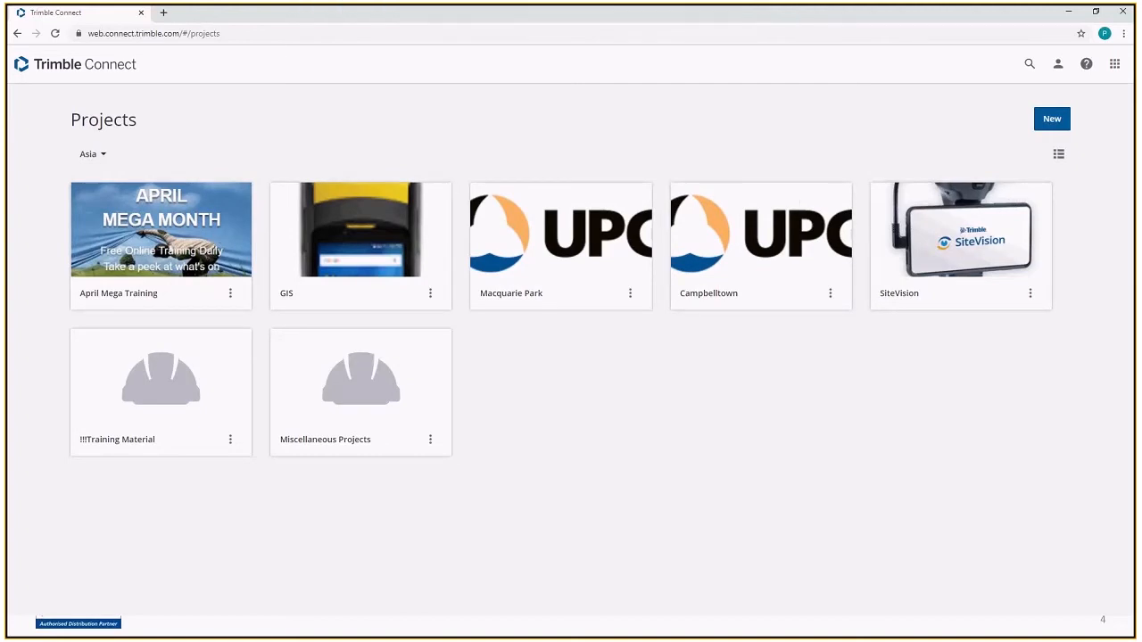
# Switch to Trimble Business Center and hide point IDs, point symbols, feature codes and elevations in the My Filter view filter.
pyautogui.hotkey('alt', 'Tab')
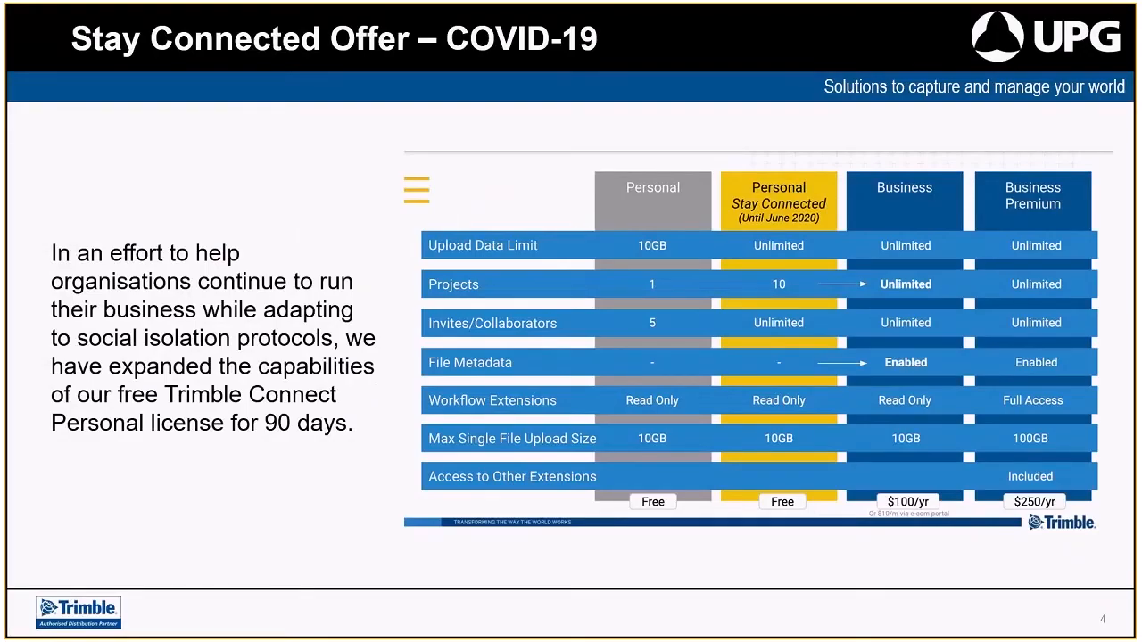
pyautogui.hotkey('alt', 'Tab')
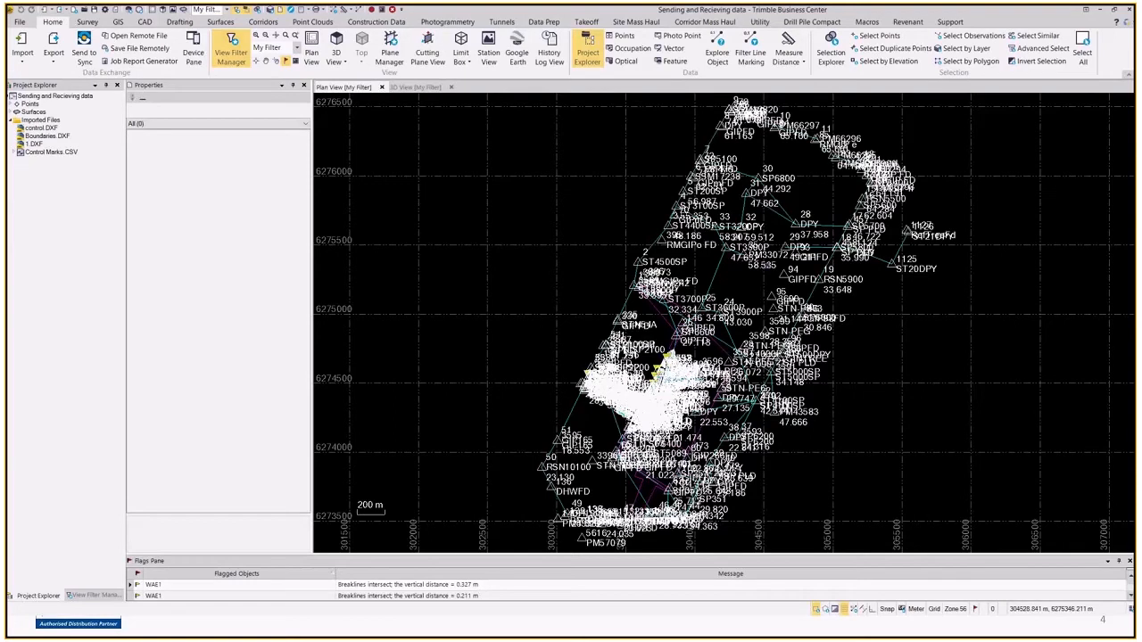
pyautogui.click(94, 595)
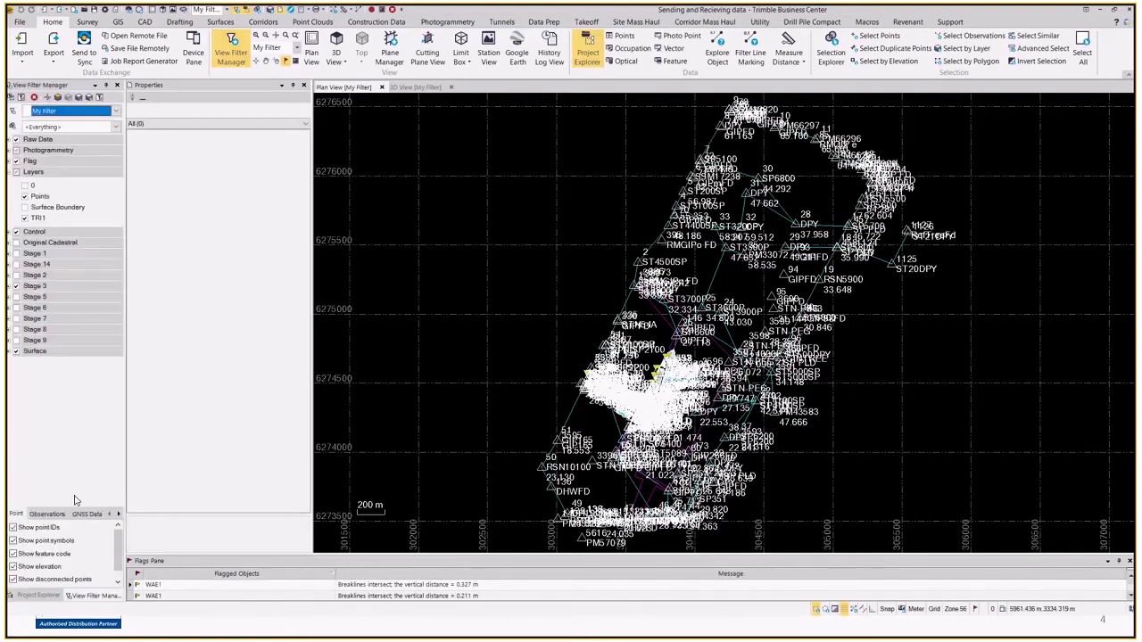
pyautogui.click(13, 528)
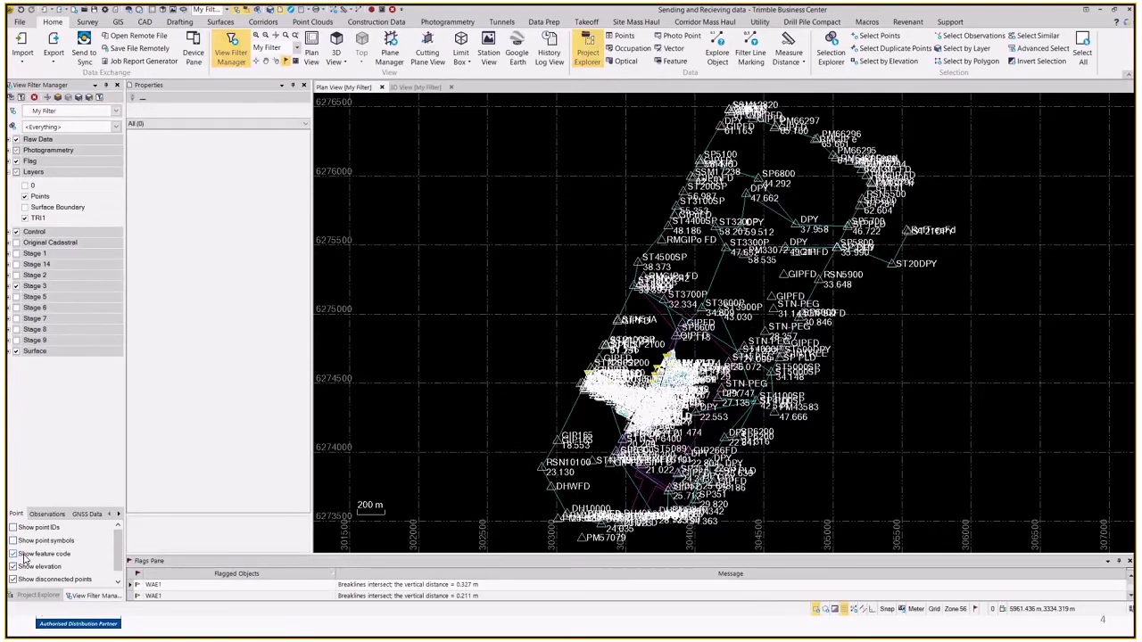
pyautogui.click(13, 554)
pyautogui.click(12, 566)
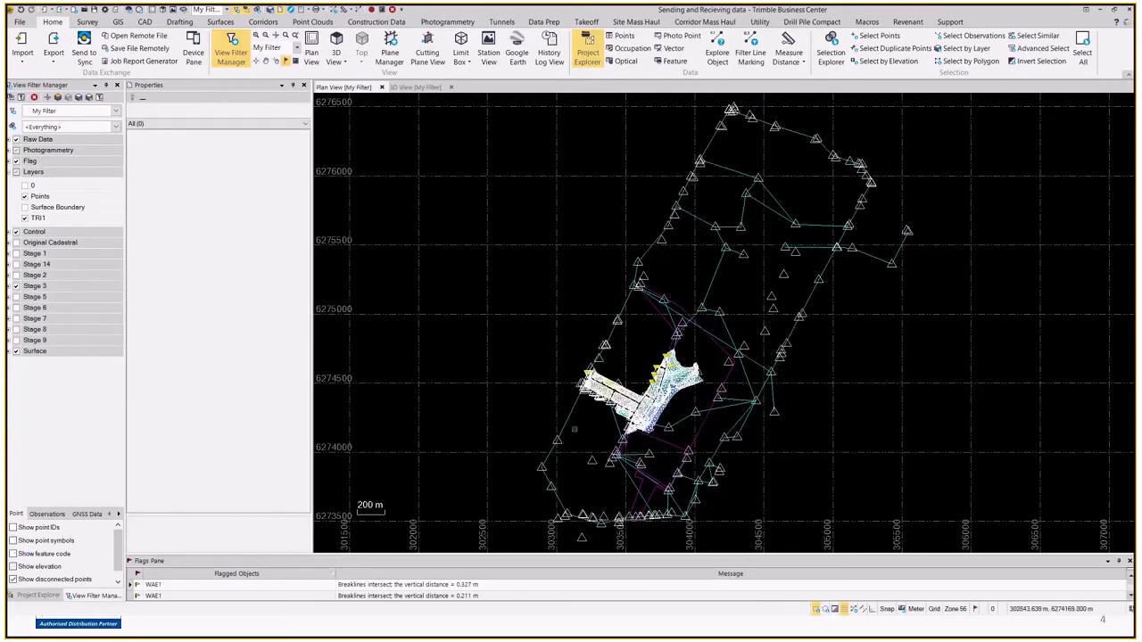
# Examine the coloured surface, its road corridors and the surrounding control network in the plan view.
pyautogui.scroll(2, 664, 397)
pyautogui.scroll(1, 674, 397)
pyautogui.moveTo(675, 388); pyautogui.dragTo(756, 341, button='middle')
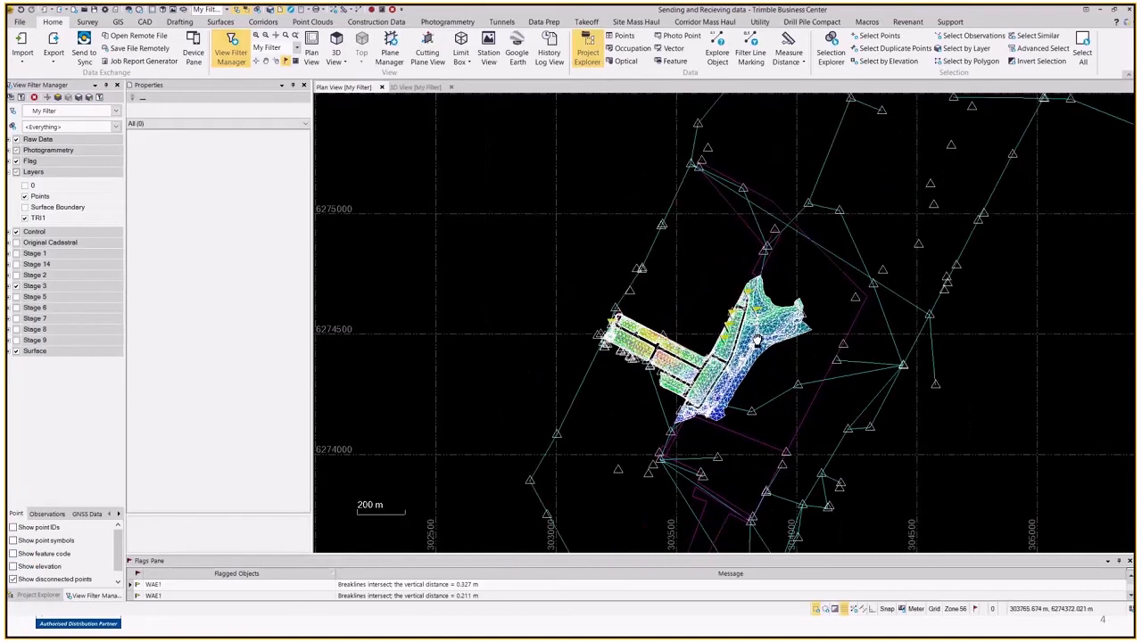
pyautogui.scroll(1, 756, 341)
pyautogui.scroll(2, 693, 337)
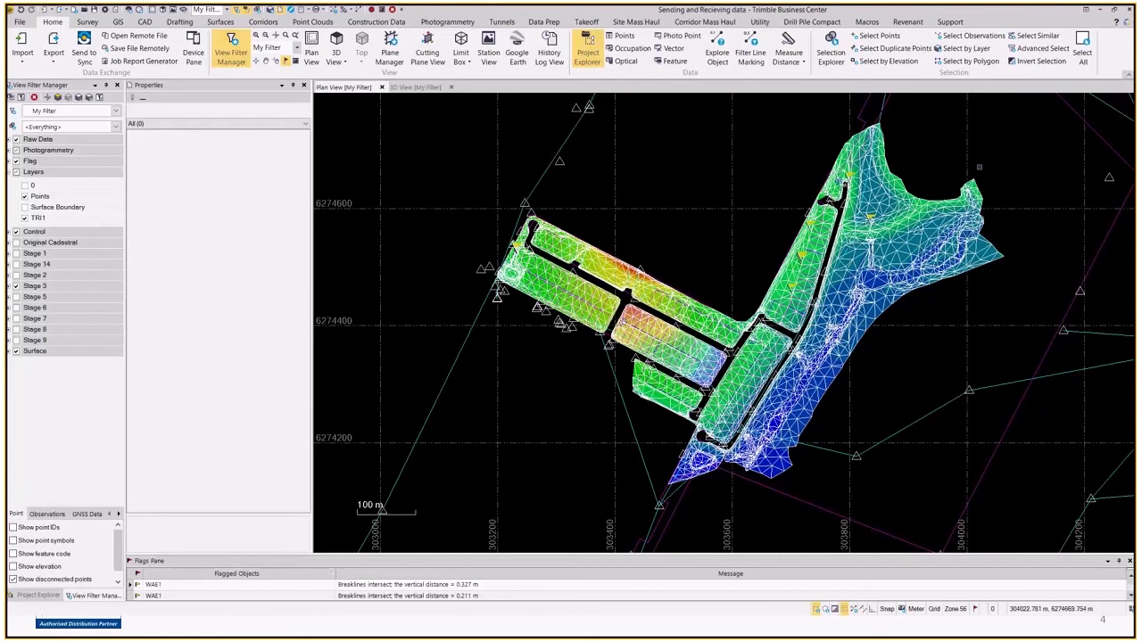
pyautogui.scroll(2, 510, 253)
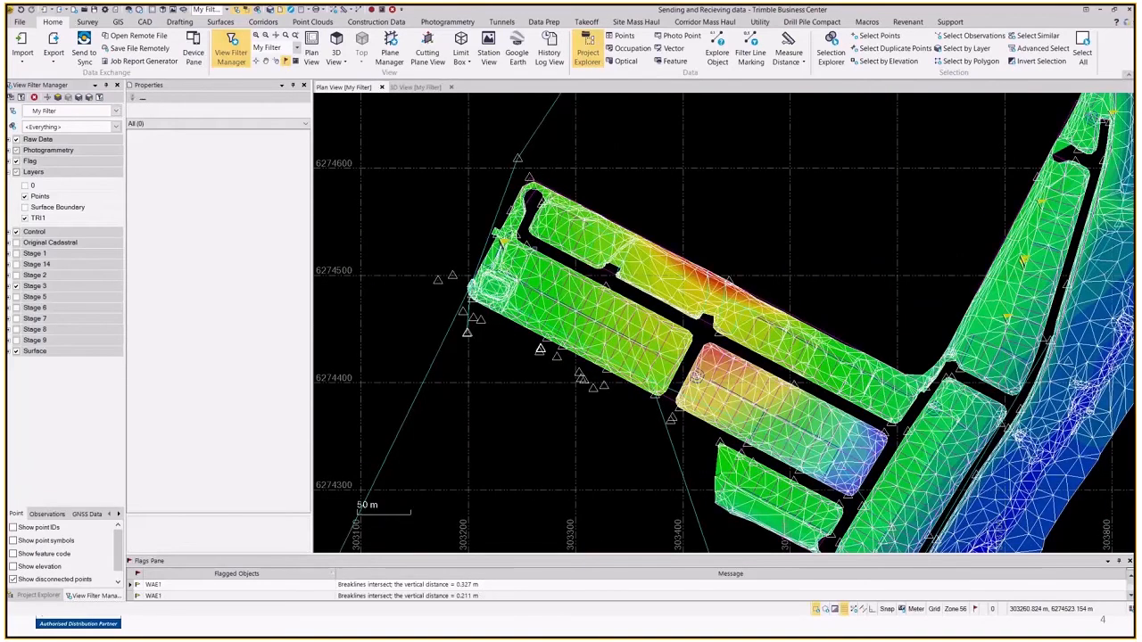
pyautogui.scroll(-2, 527, 245)
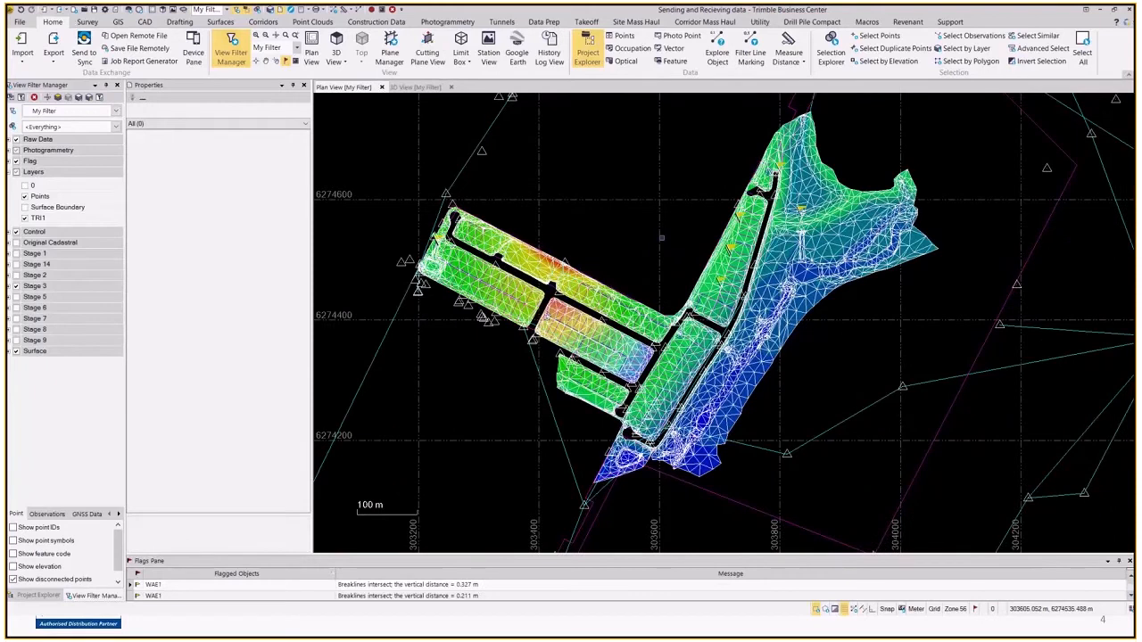
pyautogui.scroll(-1, 661, 237)
pyautogui.moveTo(650, 95); pyautogui.dragTo(607, 160, button='middle')
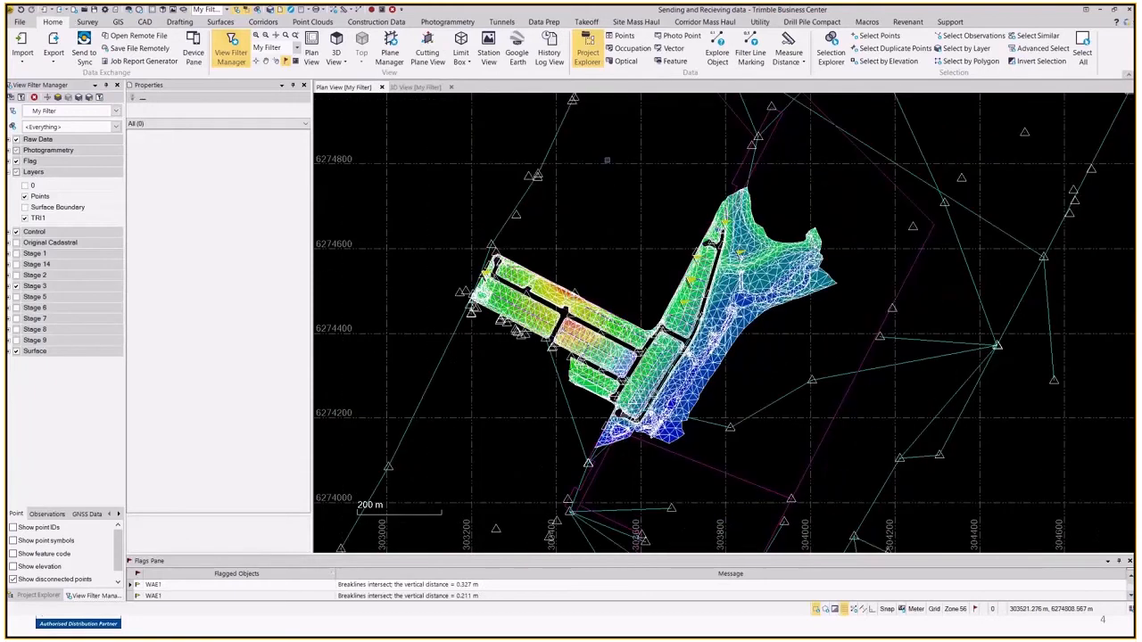
pyautogui.scroll(-1, 463, 187)
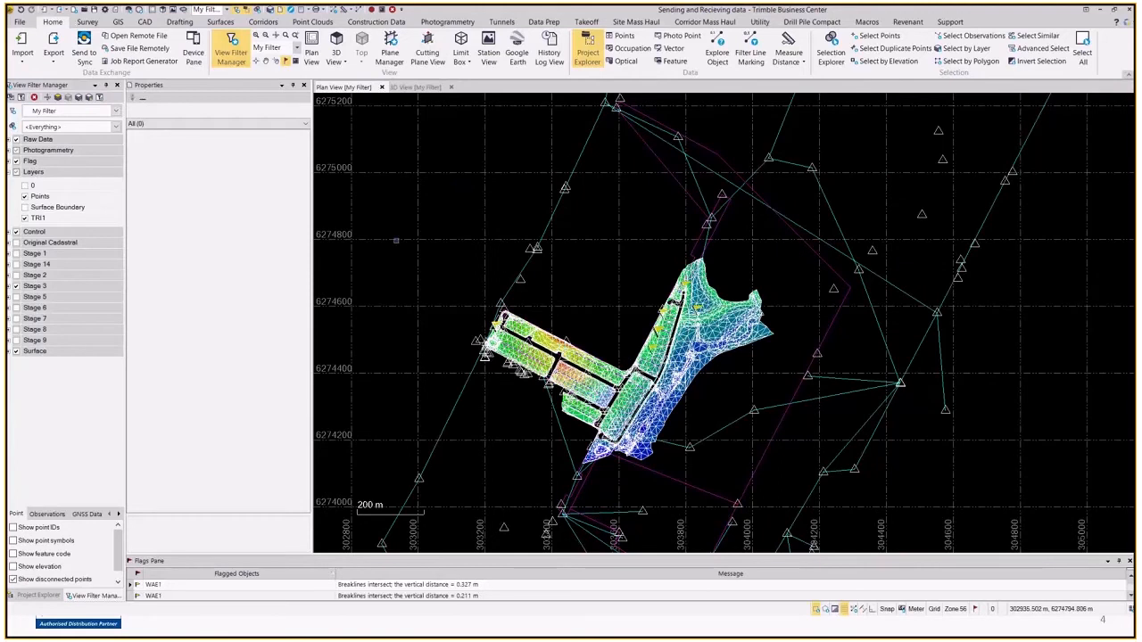
pyautogui.scroll(1, 491, 319)
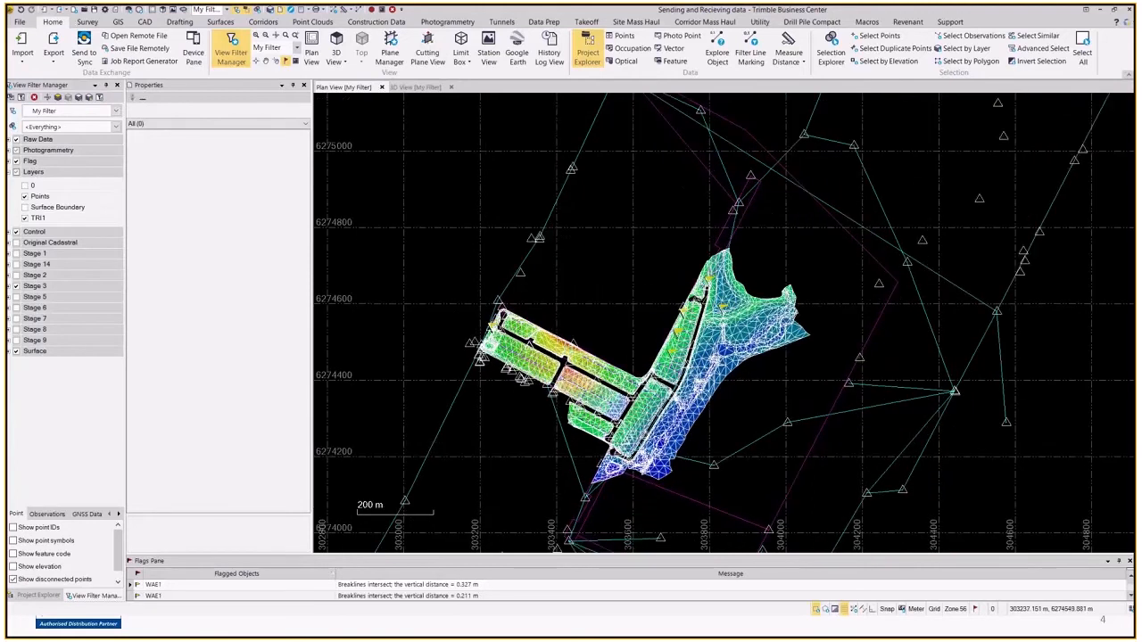
pyautogui.scroll(1, 491, 319)
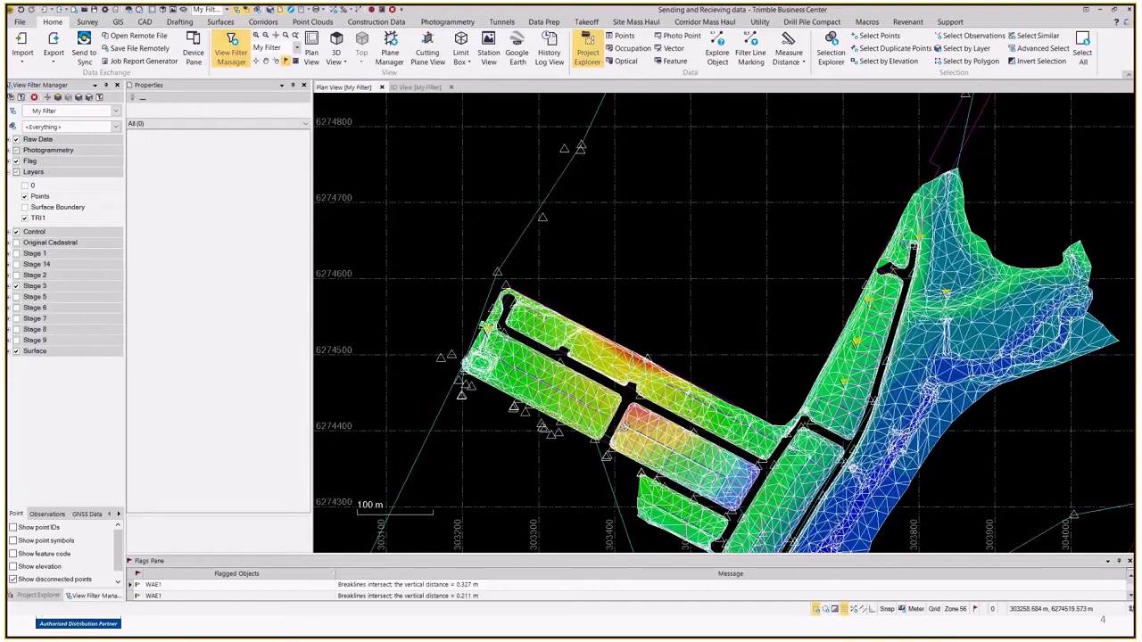
pyautogui.scroll(1, 495, 336)
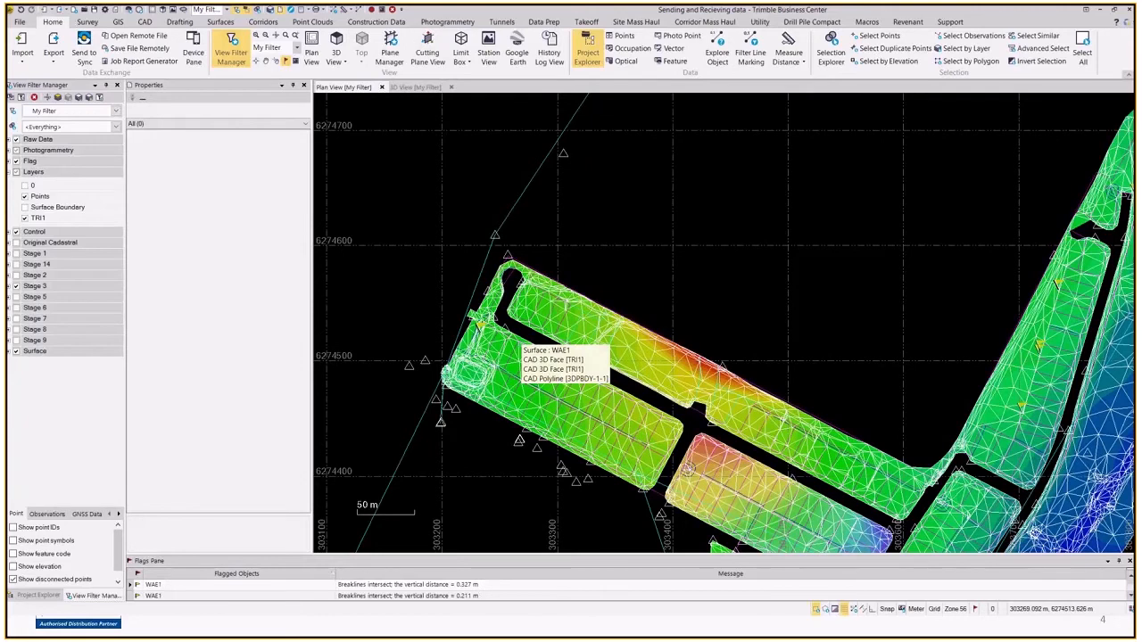
pyautogui.scroll(-1, 517, 340)
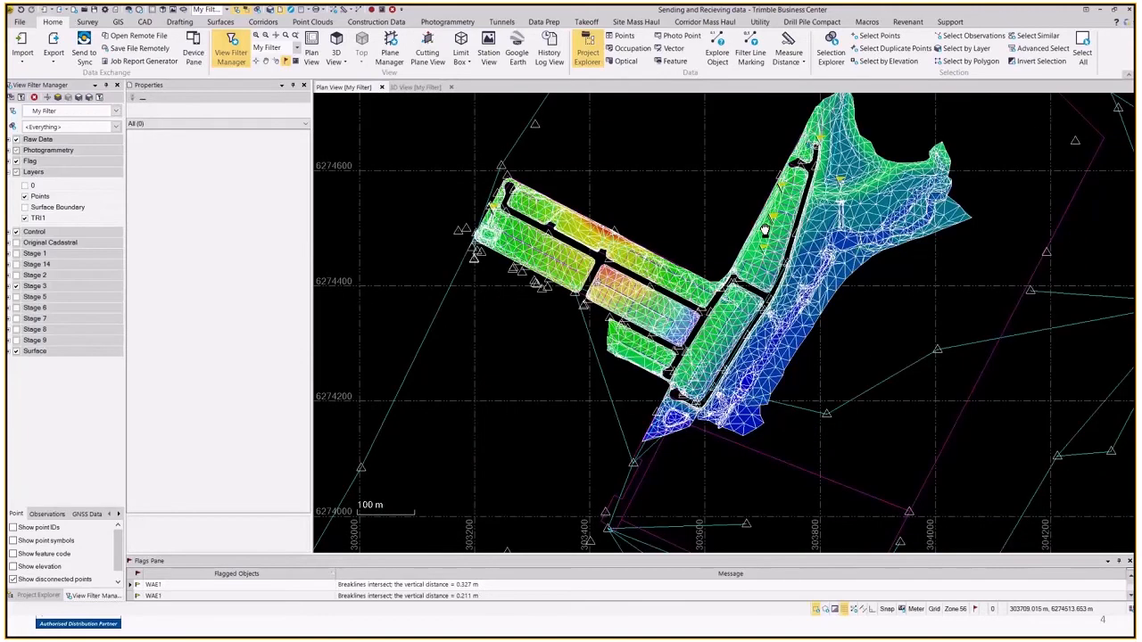
pyautogui.moveTo(765, 230); pyautogui.dragTo(763, 282, button='middle')
pyautogui.scroll(-1, 581, 212)
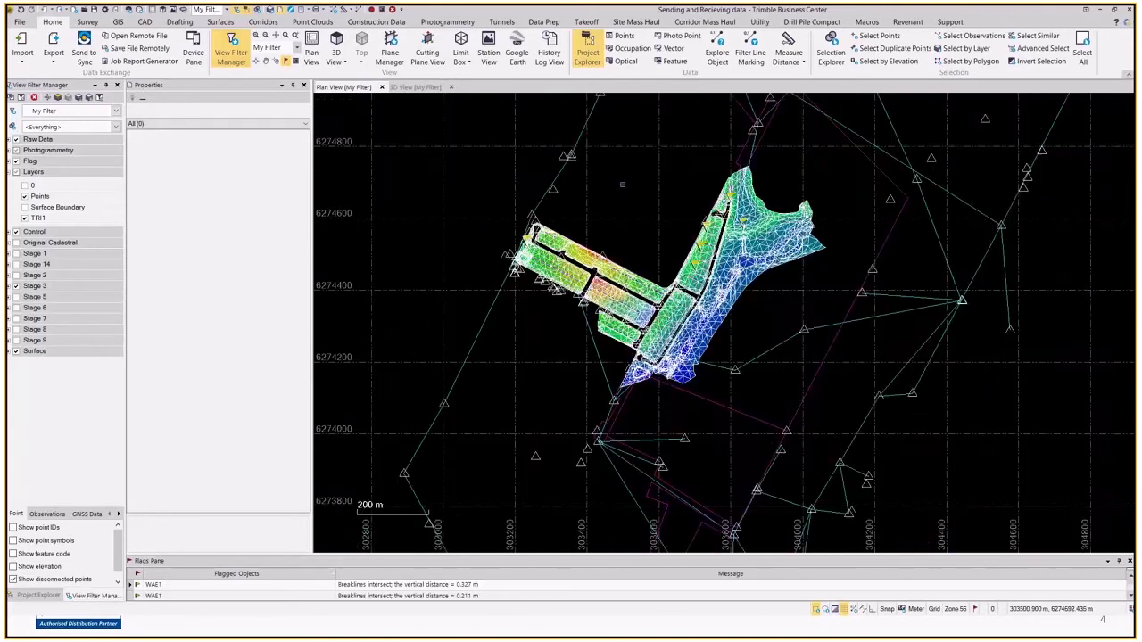
pyautogui.scroll(-1, 622, 185)
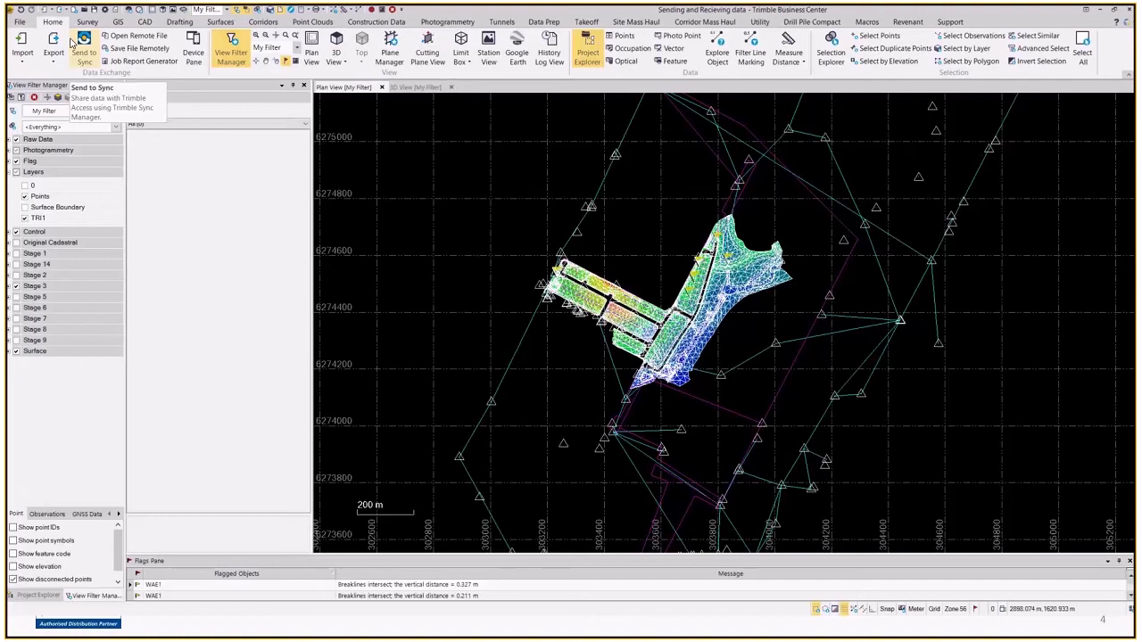
# Select the surface and the surrounding southern control network and linework with a seven-corner polygon in the plan view.
pyautogui.scroll(-3, 589, 219)
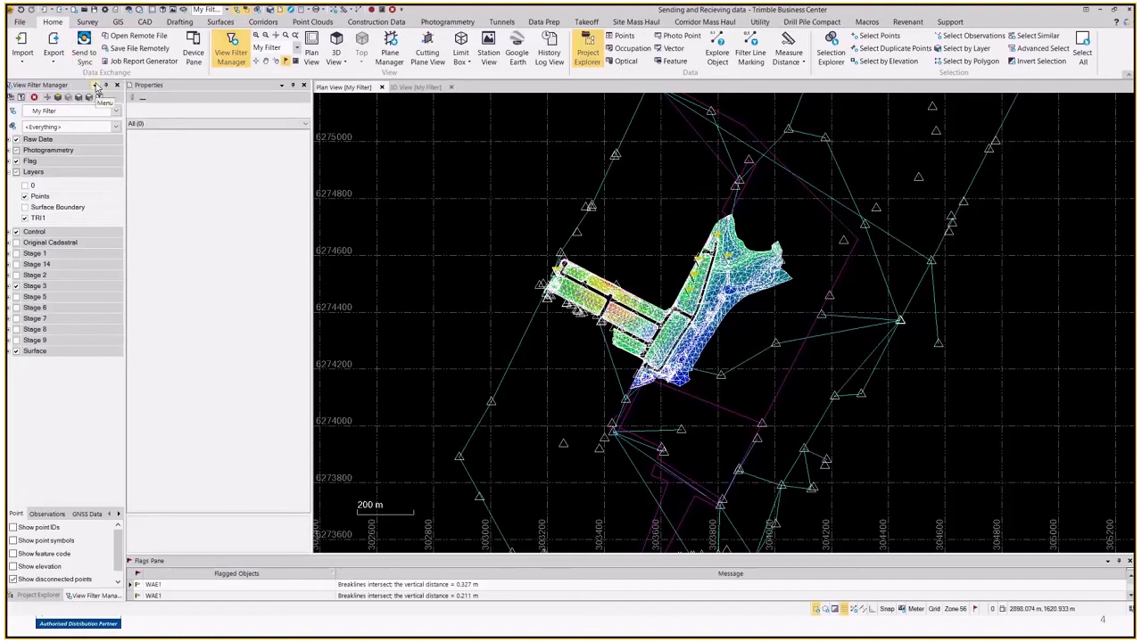
pyautogui.moveTo(593, 224); pyautogui.dragTo(583, 264, button='middle')
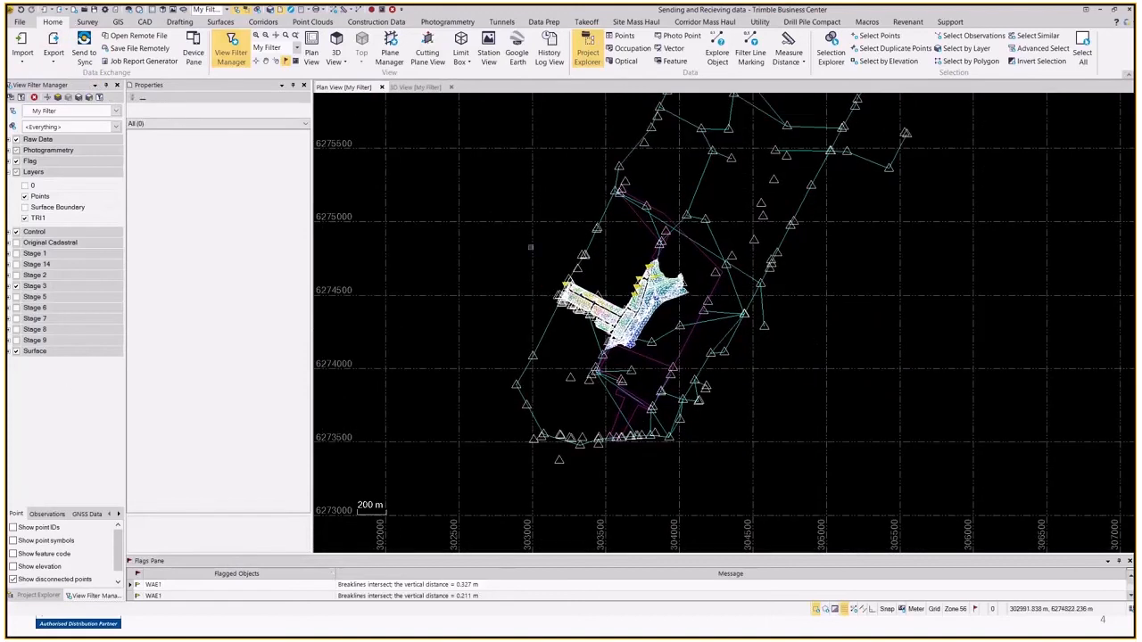
pyautogui.moveTo(584, 179); pyautogui.dragTo(651, 260)
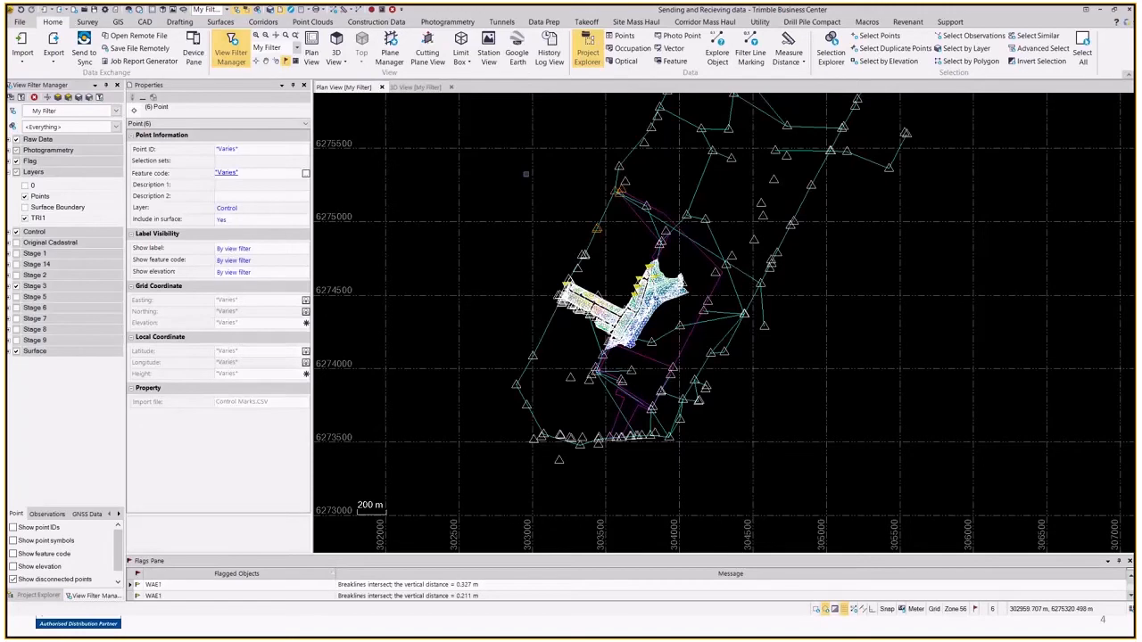
pyautogui.click(526, 173)
pyautogui.click(631, 156)
pyautogui.click(847, 301)
pyautogui.click(786, 397)
pyautogui.click(603, 464)
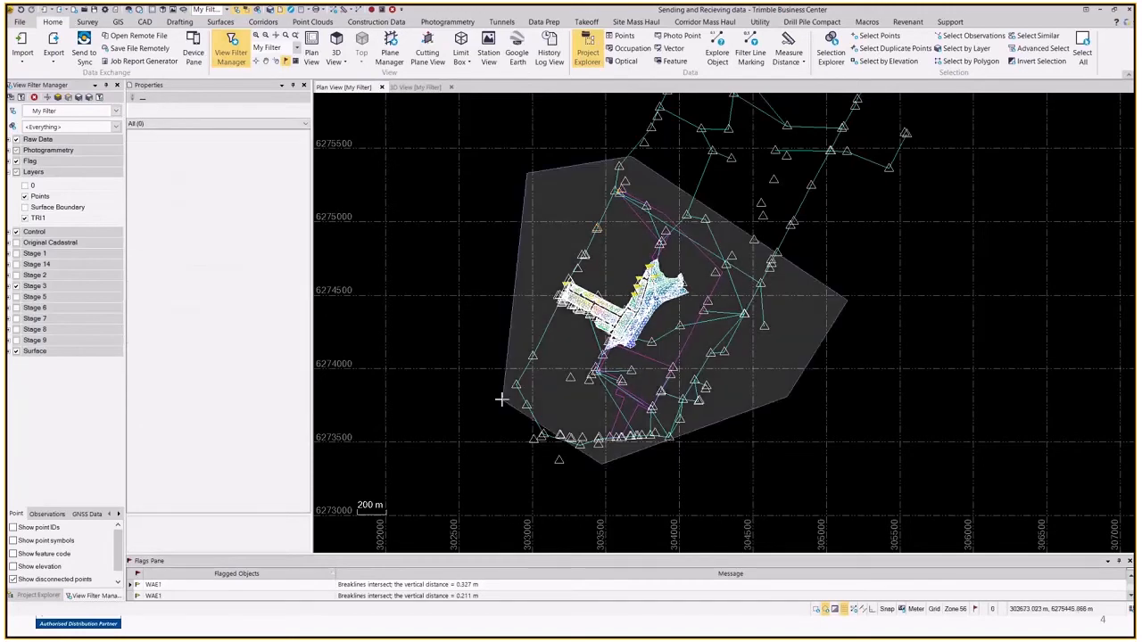
pyautogui.click(502, 400)
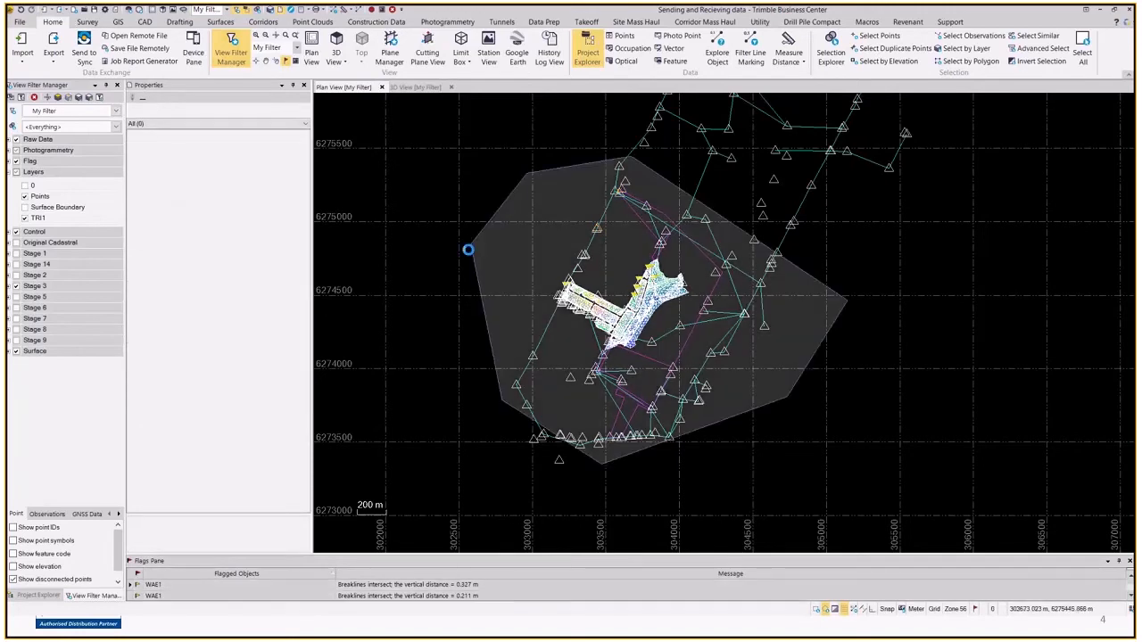
pyautogui.doubleClick(469, 250)
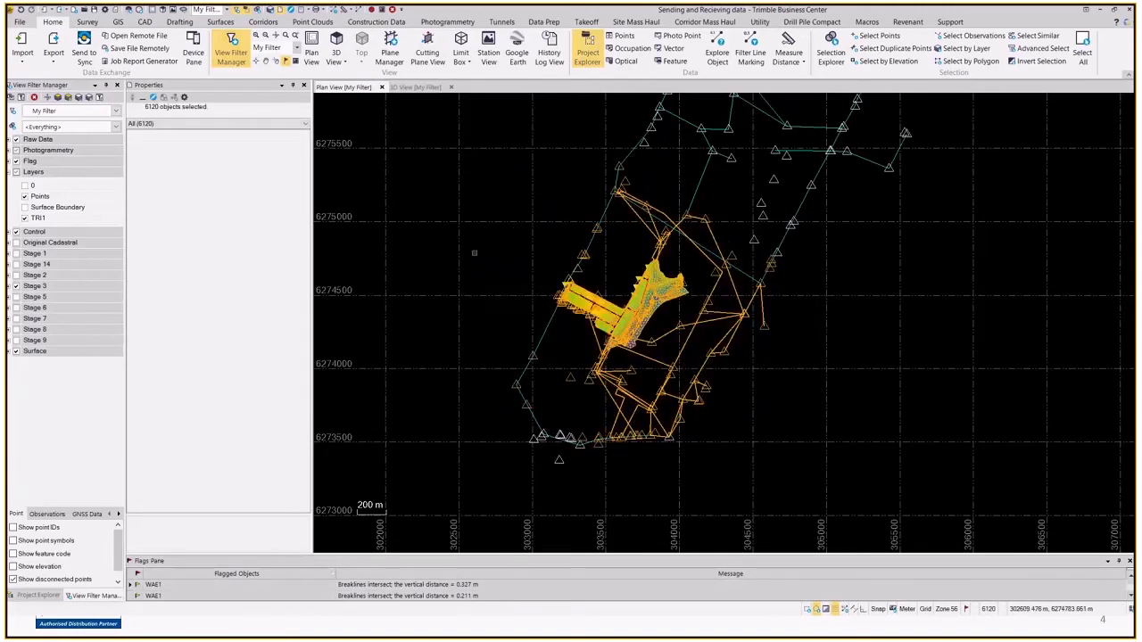
# Start Send to Sync for the selected objects and set the points format to CSV.
pyautogui.click(85, 52)
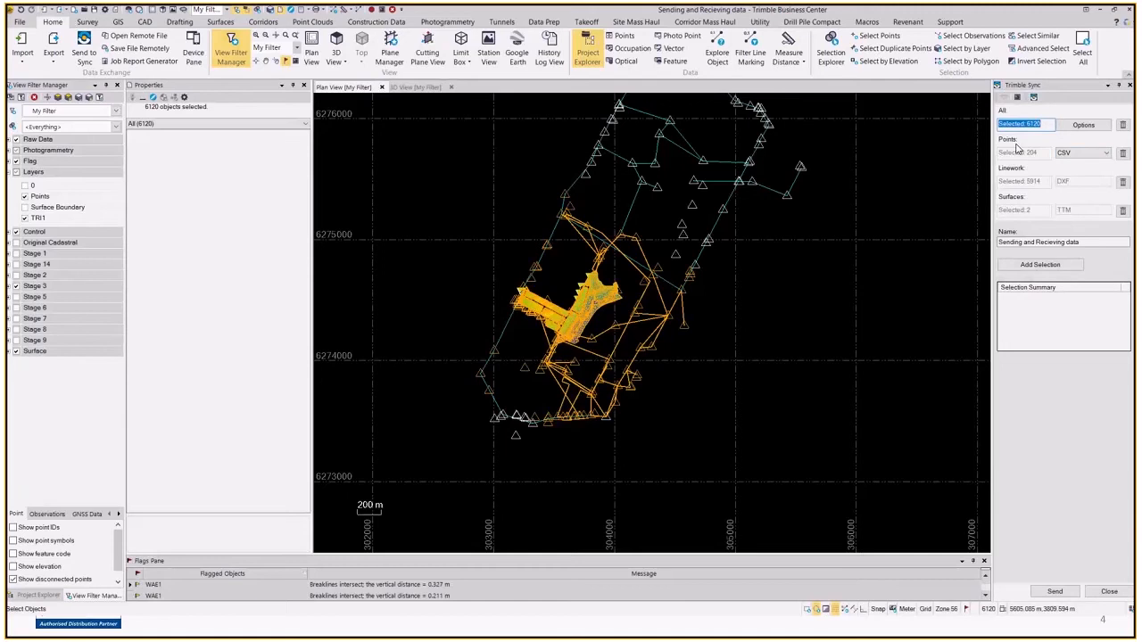
pyautogui.click(1073, 155)
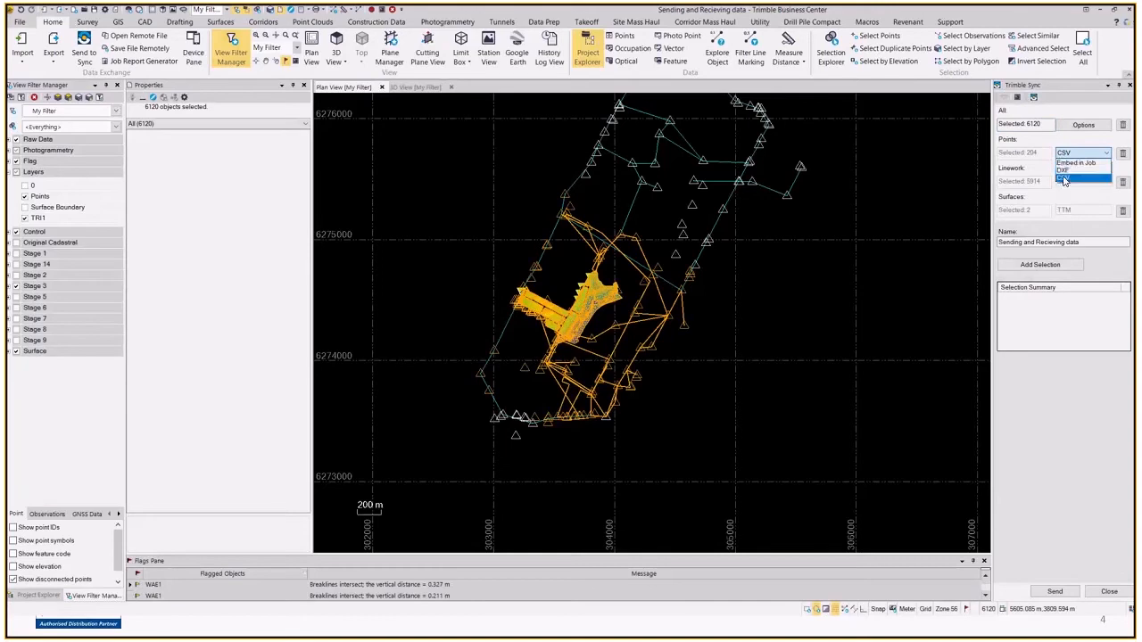
pyautogui.click(1063, 179)
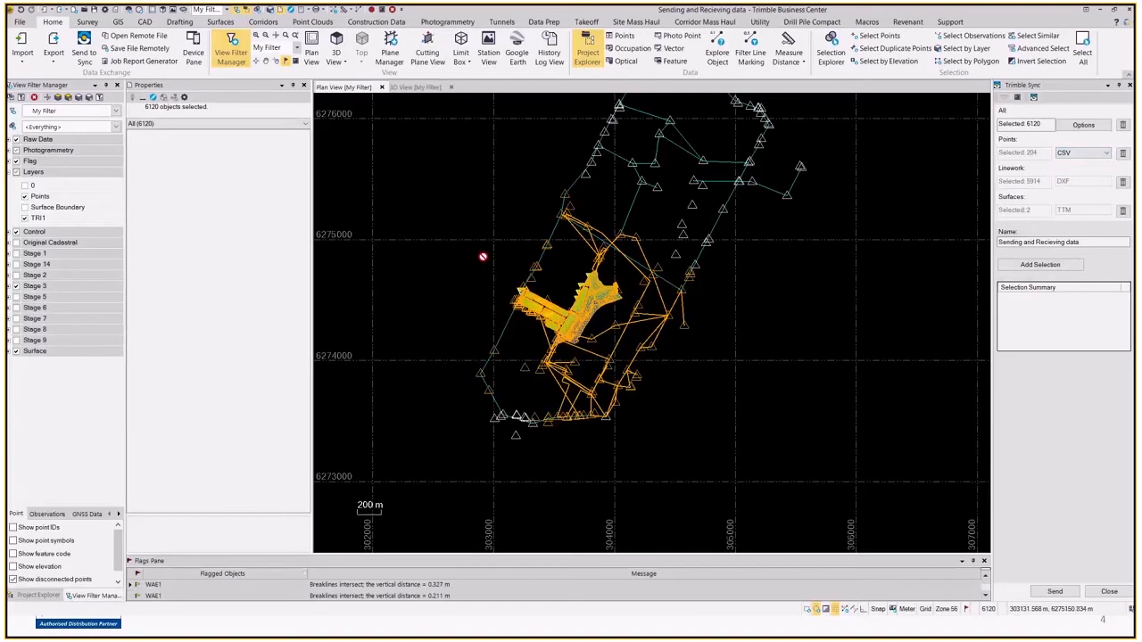
# Switch the points export format to DXF and back to CSV.
pyautogui.click(1071, 155)
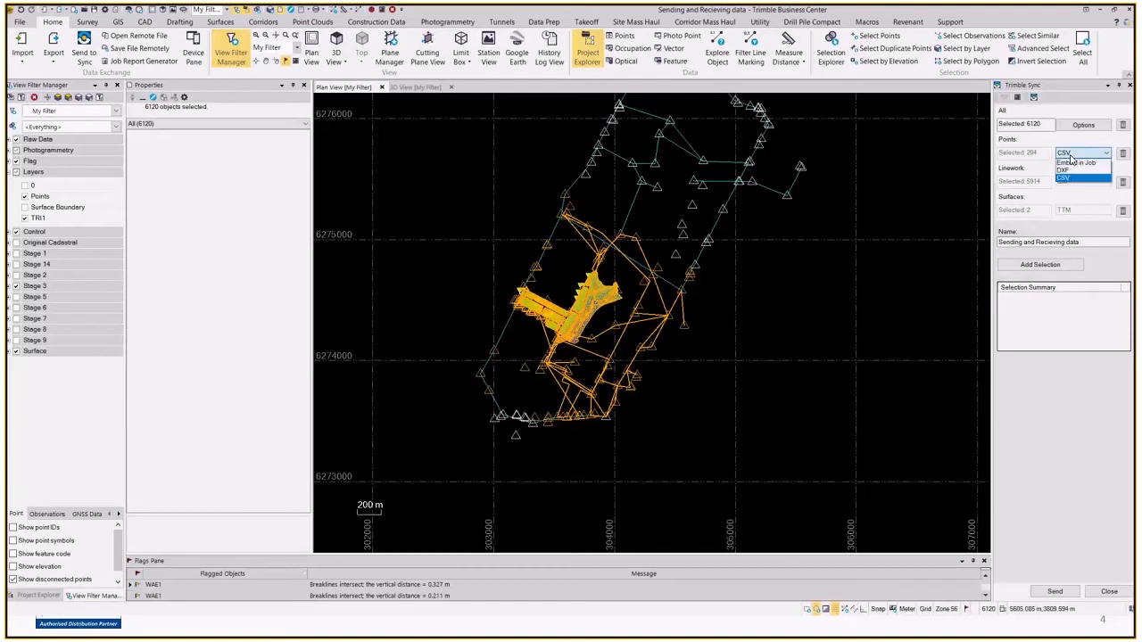
pyautogui.click(1071, 157)
pyautogui.click(1073, 156)
pyautogui.click(1063, 170)
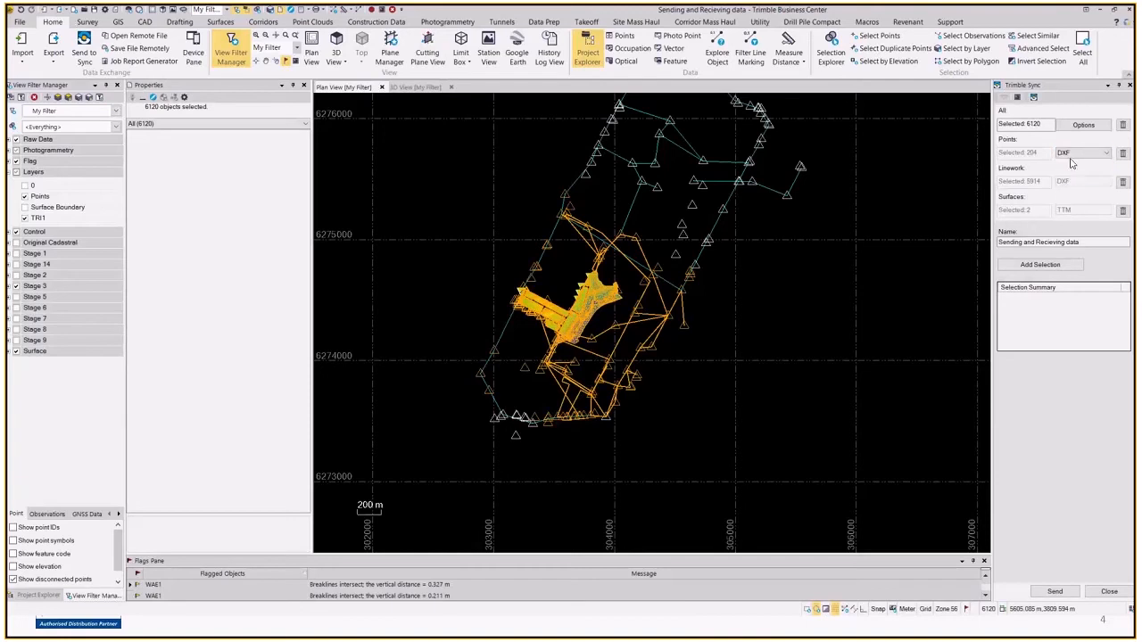
pyautogui.click(1073, 157)
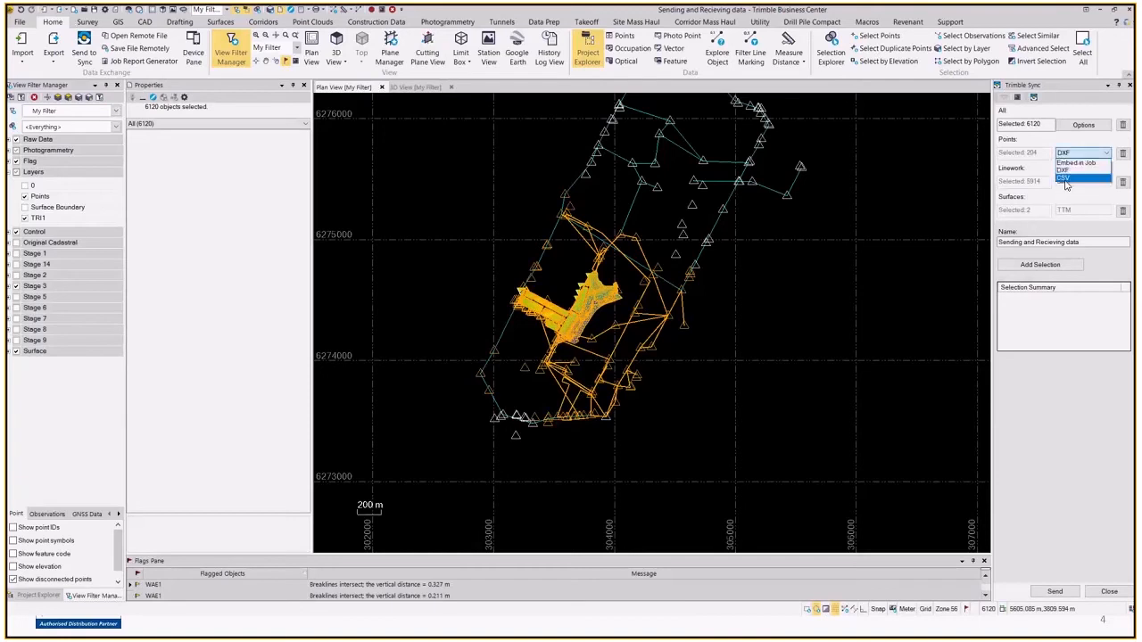
pyautogui.click(1065, 179)
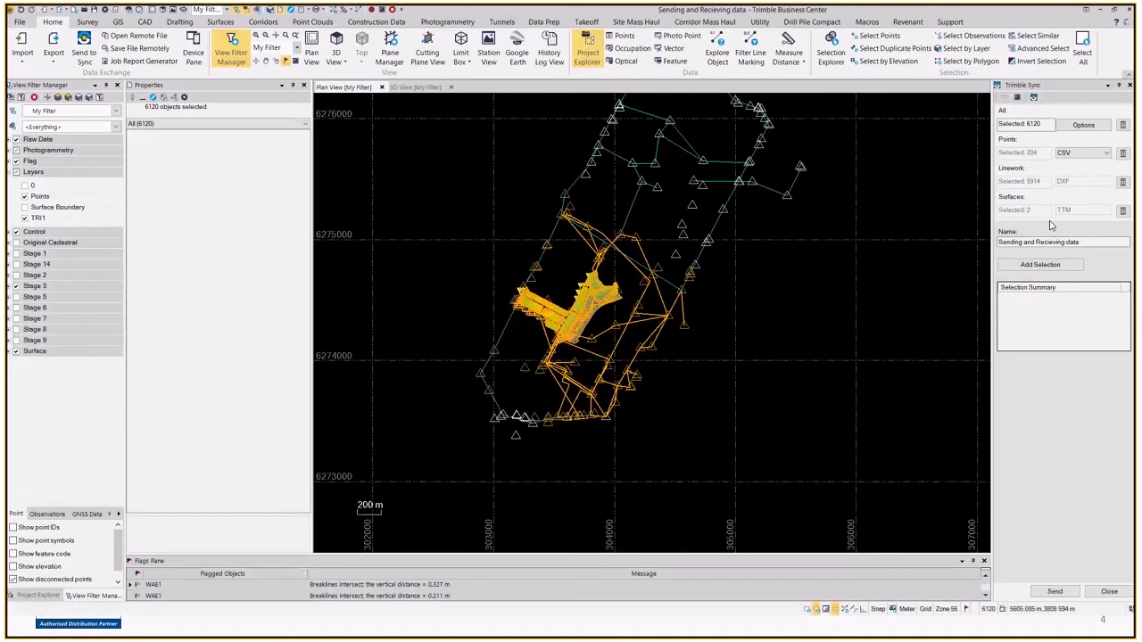
# Name the selection Stage 3 Lot Setout, add it to the selection summary and send it to Trimble Sync.
pyautogui.click(1102, 239)
pyautogui.moveTo(1103, 239); pyautogui.dragTo(926, 251)
pyautogui.write('Stage 3 Lot Setout')
pyautogui.click(1042, 265)
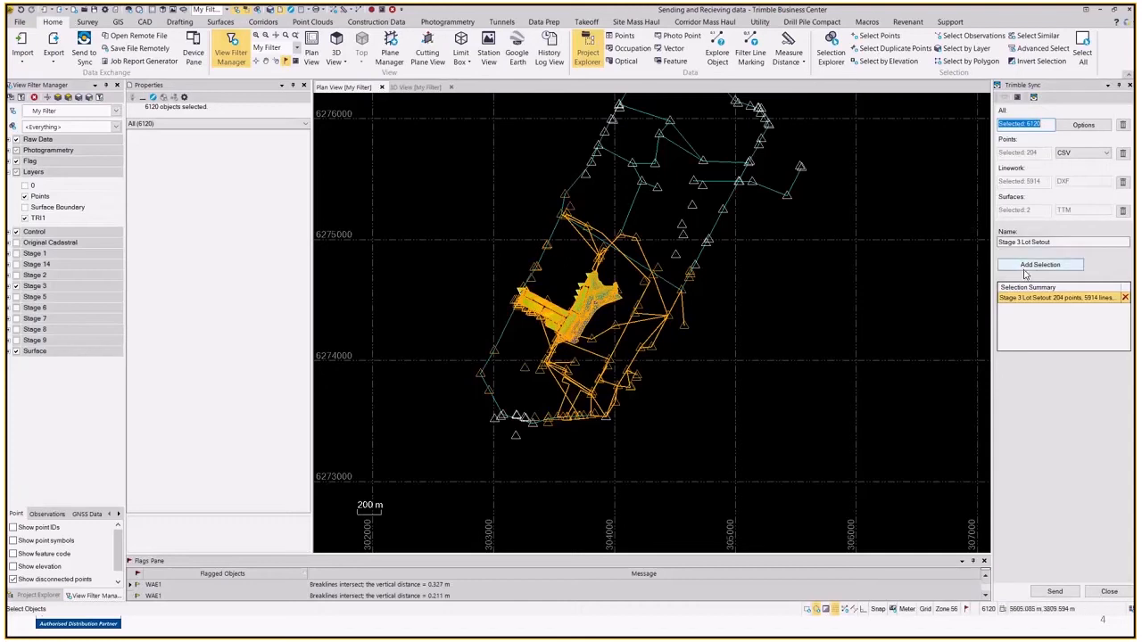
pyautogui.click(1050, 594)
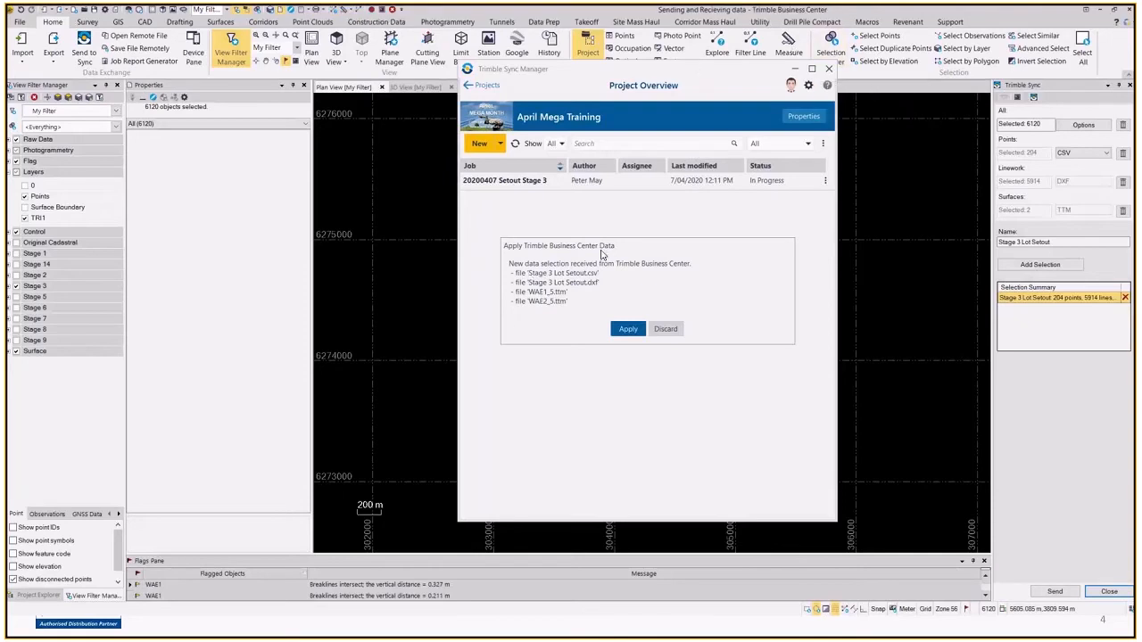
# Apply the received Trimble Business Center data to a new job and choose April Mega Training as its project.
pyautogui.click(628, 329)
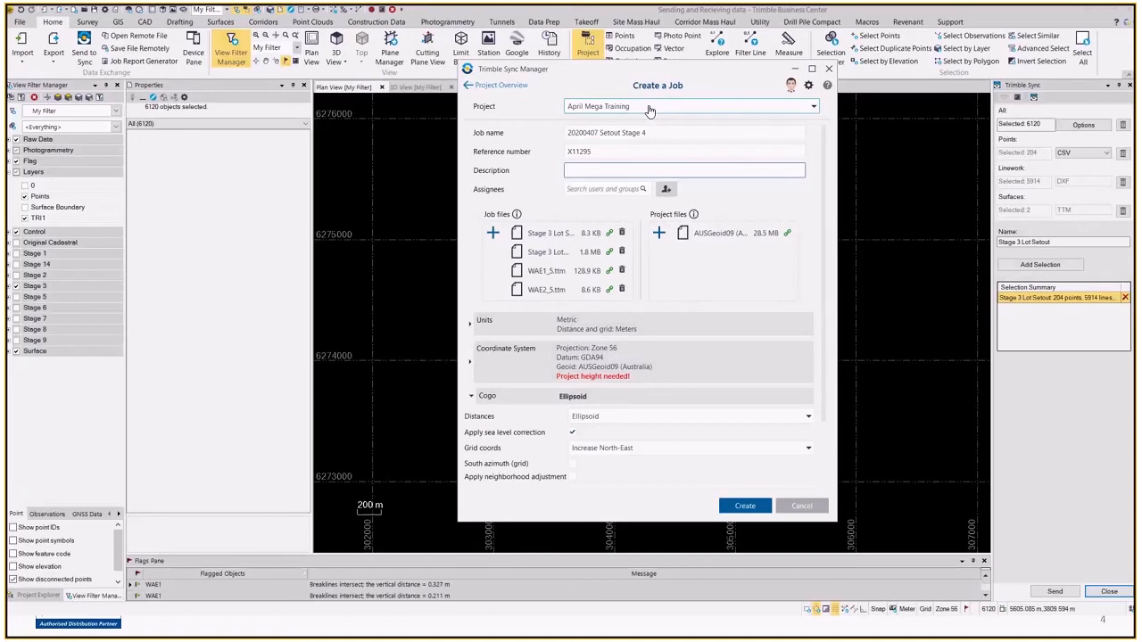
pyautogui.click(740, 114)
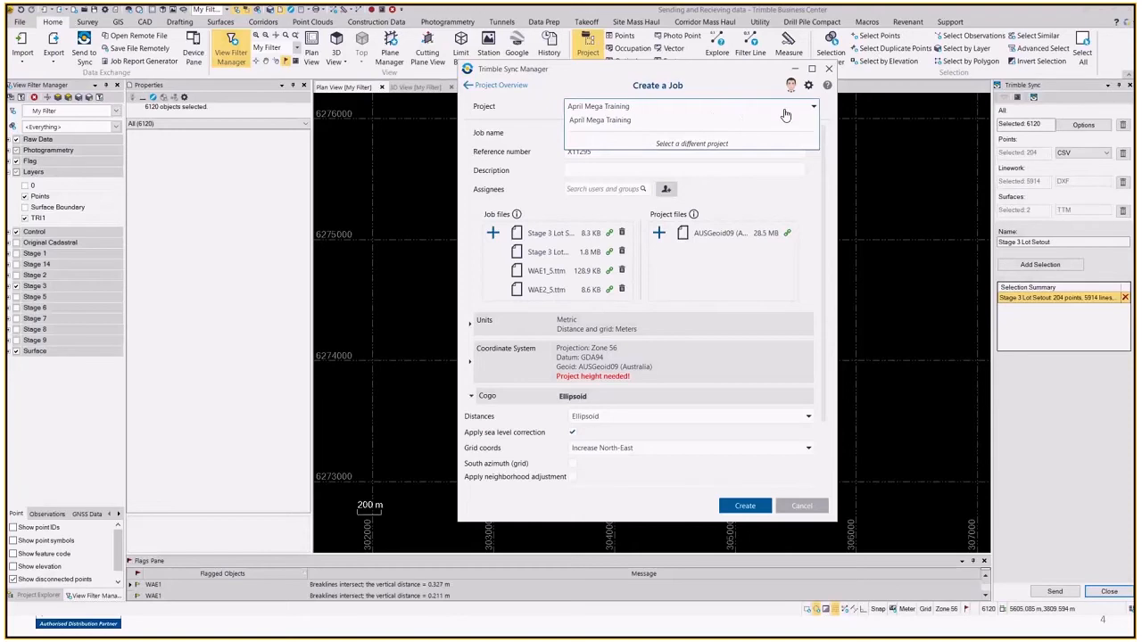
pyautogui.click(691, 143)
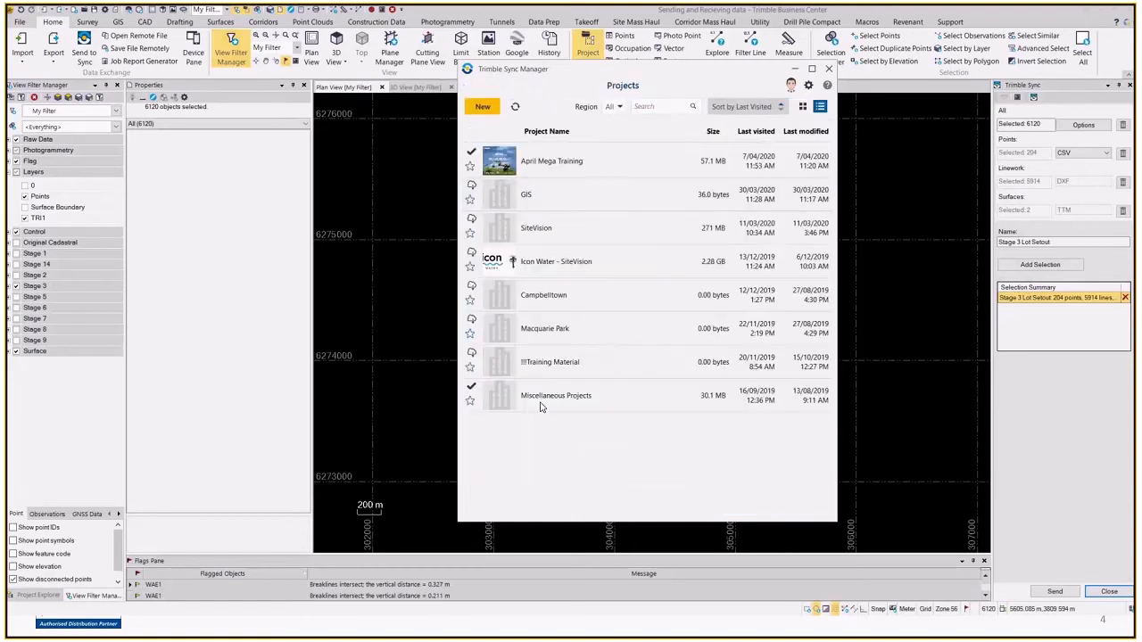
pyautogui.click(565, 161)
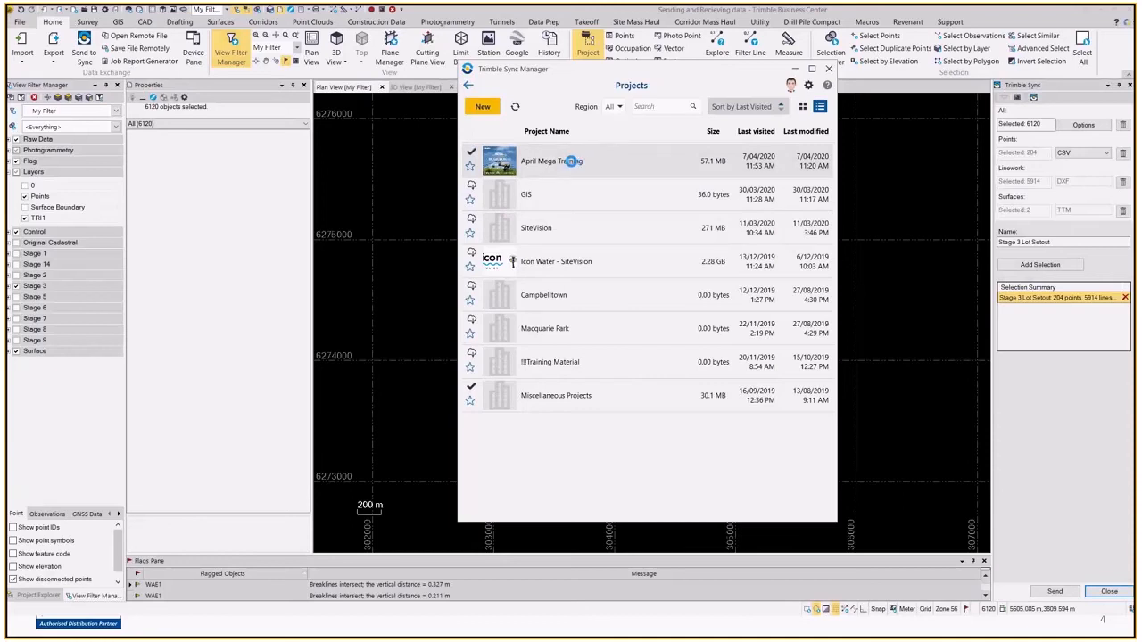
pyautogui.click(573, 164)
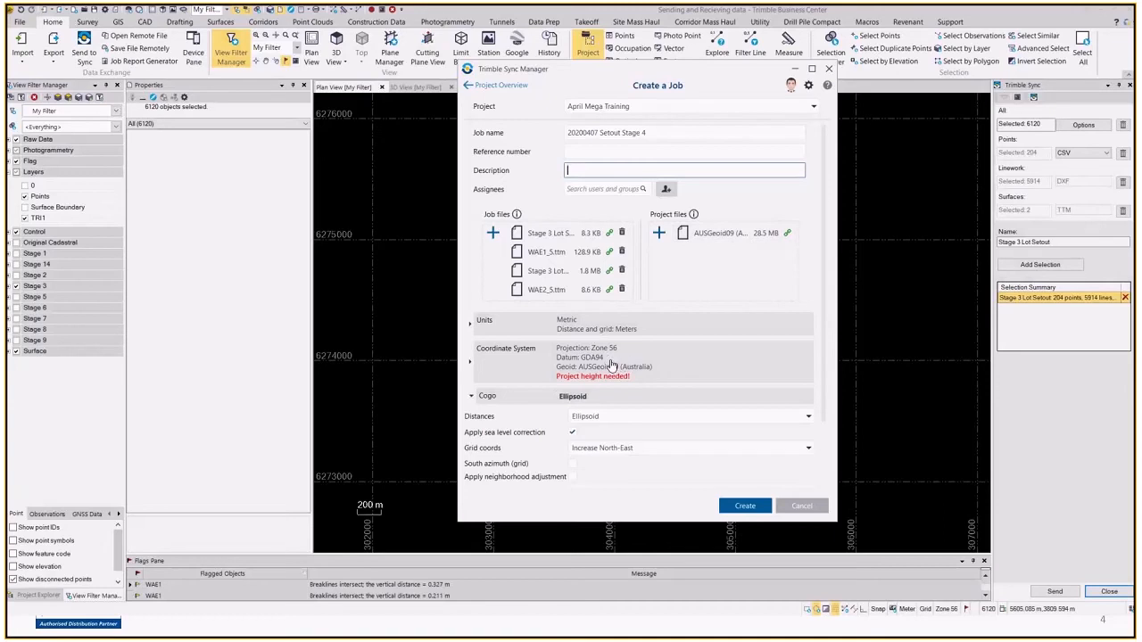
# Collapse the Cogo settings and review the new job's unit settings.
pyautogui.scroll(-1, 622, 364)
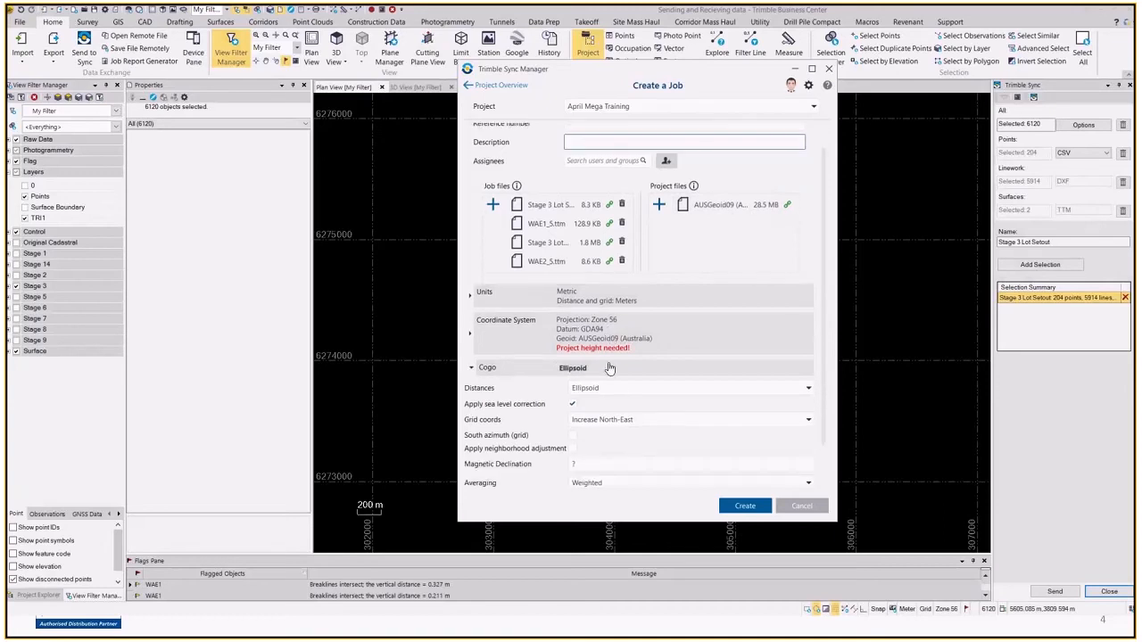
pyautogui.click(487, 368)
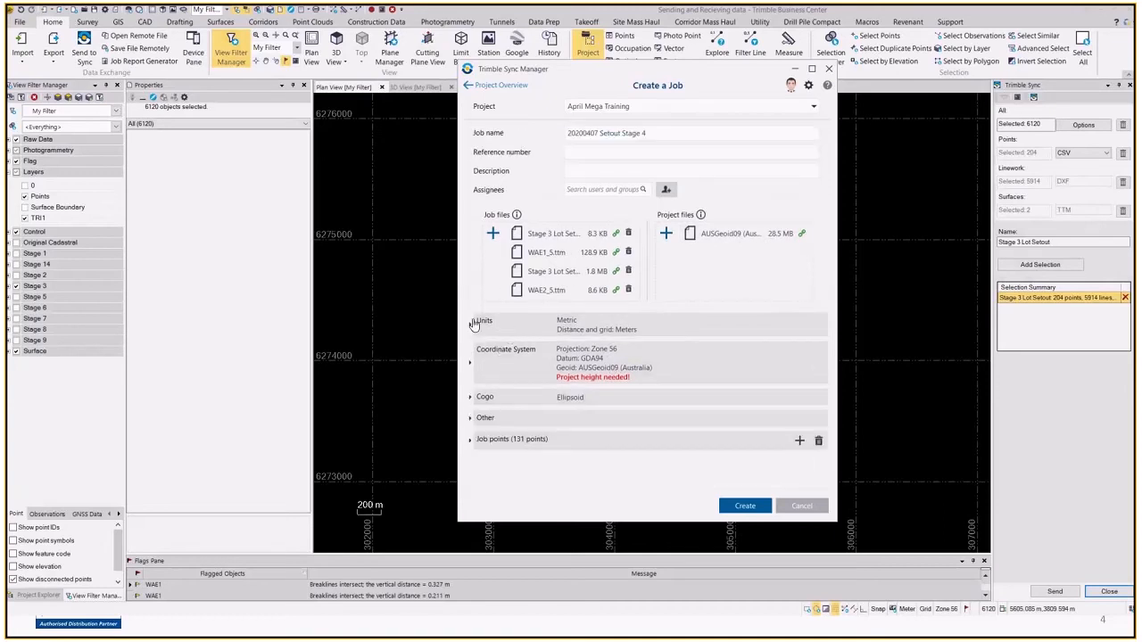
pyautogui.click(475, 329)
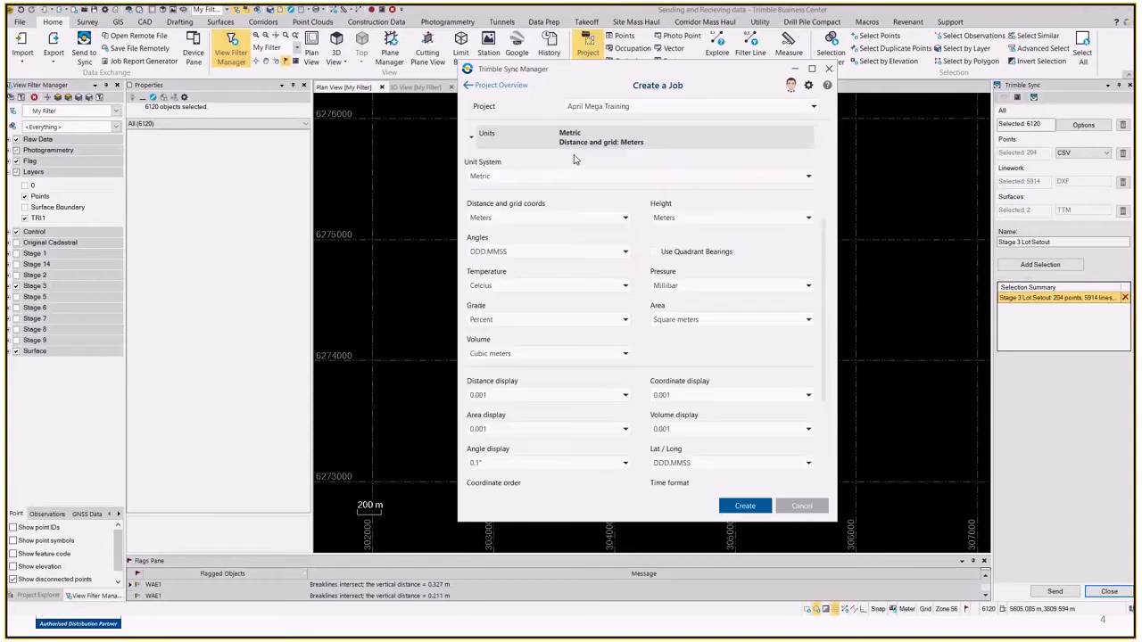
pyautogui.click(473, 141)
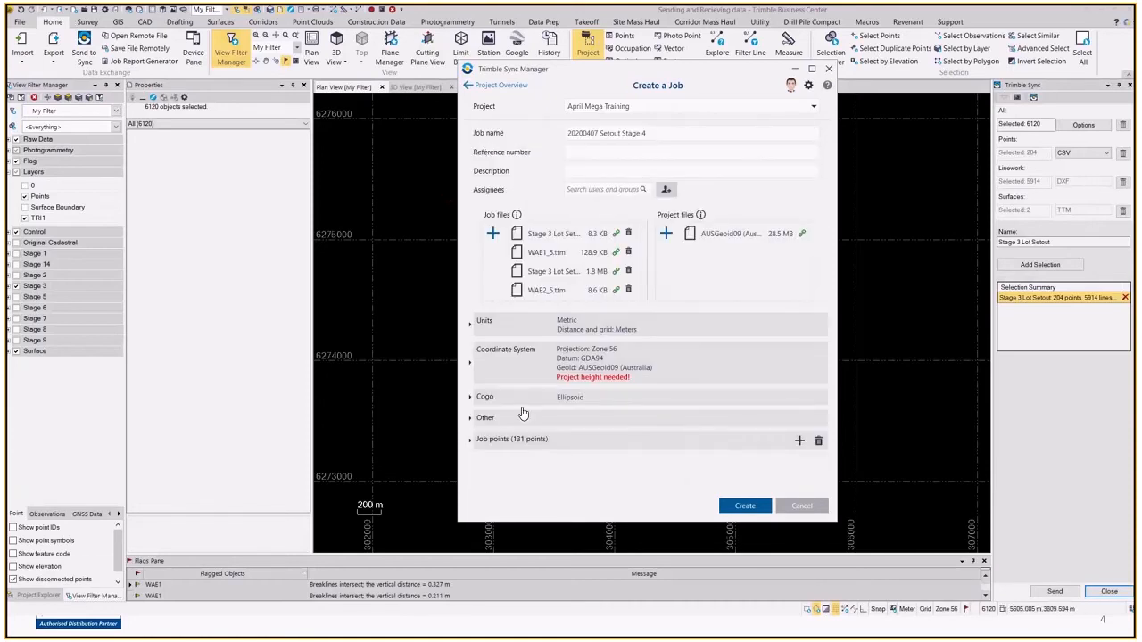
# Set the project height to 40.0 m in the job's coordinate system settings and collapse that section.
pyautogui.click(471, 369)
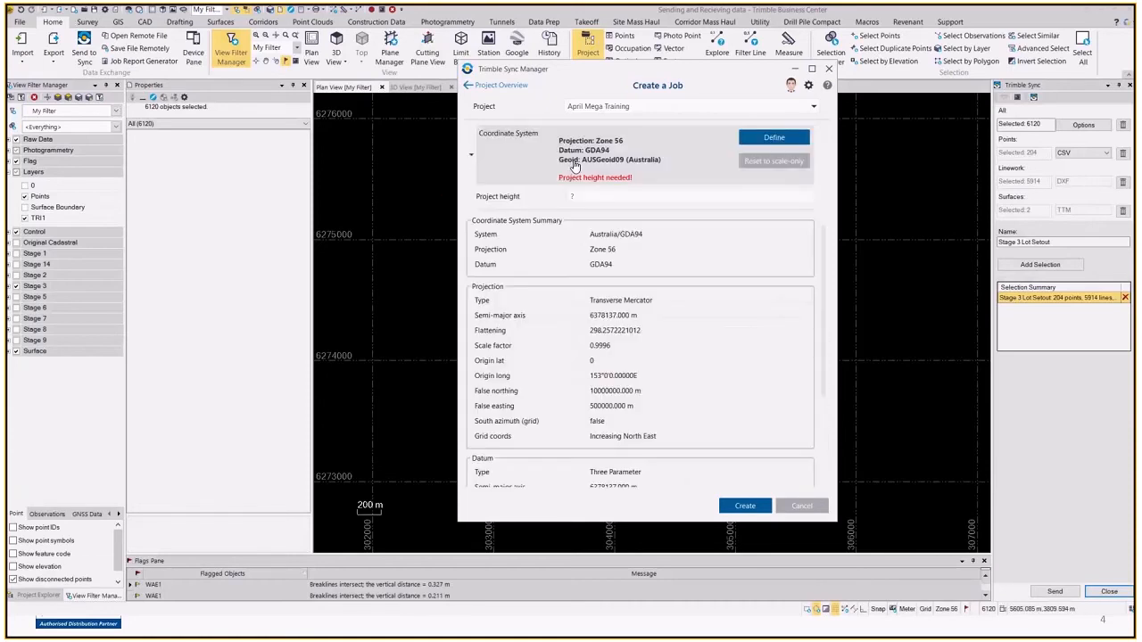
pyautogui.click(593, 196)
pyautogui.click(594, 196)
pyautogui.write('40.0')
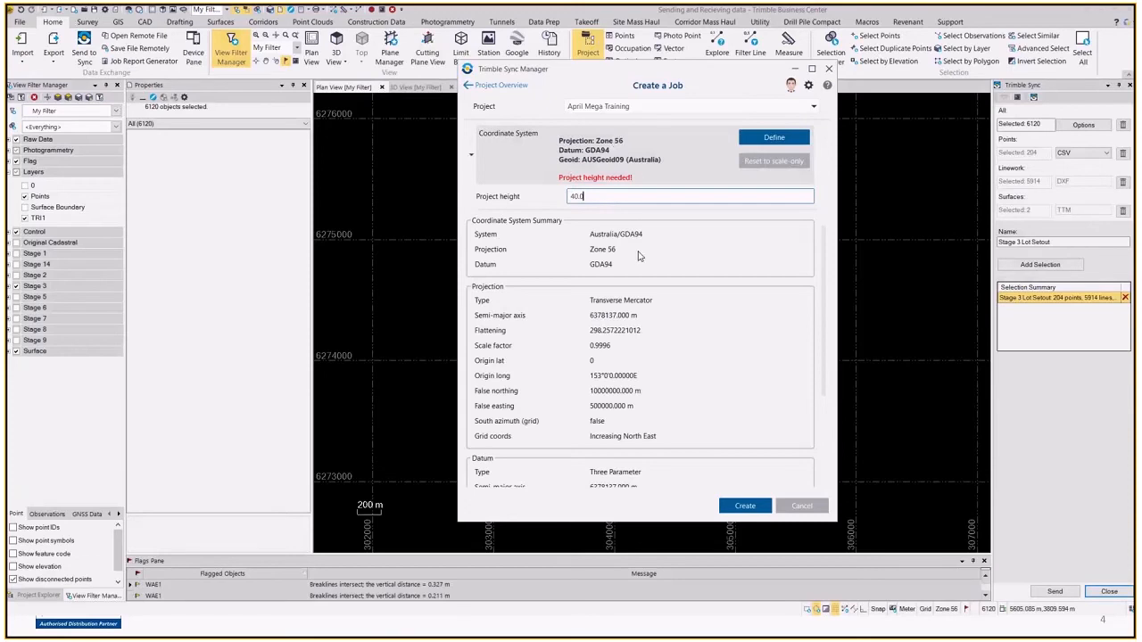
pyautogui.press('Return')
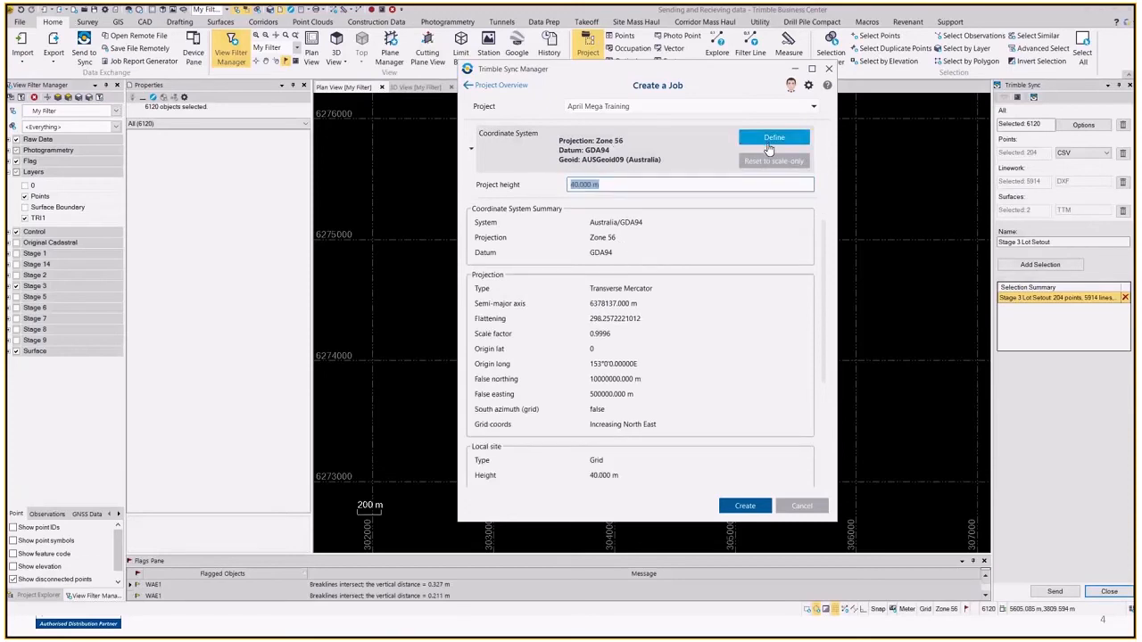
pyautogui.scroll(-3, 580, 306)
pyautogui.scroll(3, 580, 306)
pyautogui.scroll(3, 526, 179)
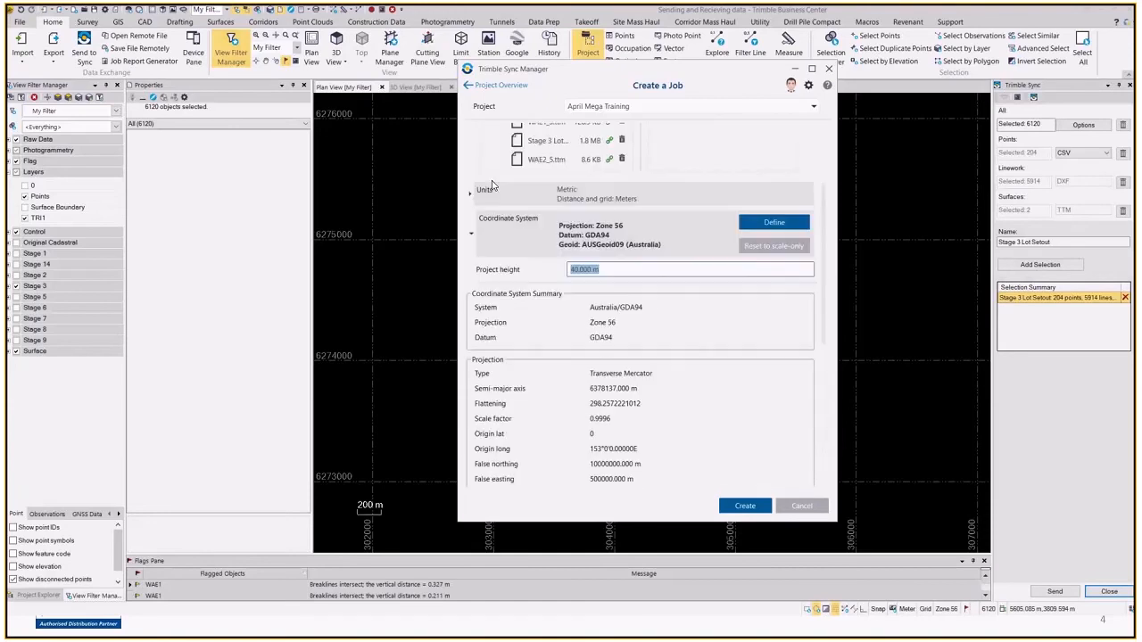
pyautogui.click(473, 237)
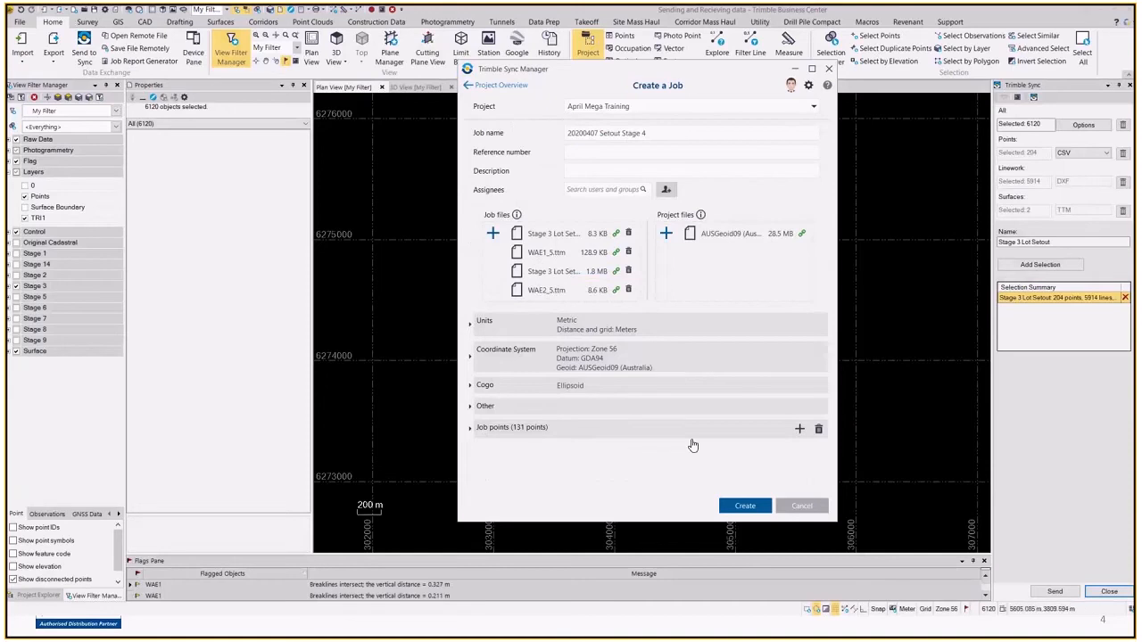
# Examine the names, codes, classifications and coordinates in the job points list.
pyautogui.click(470, 430)
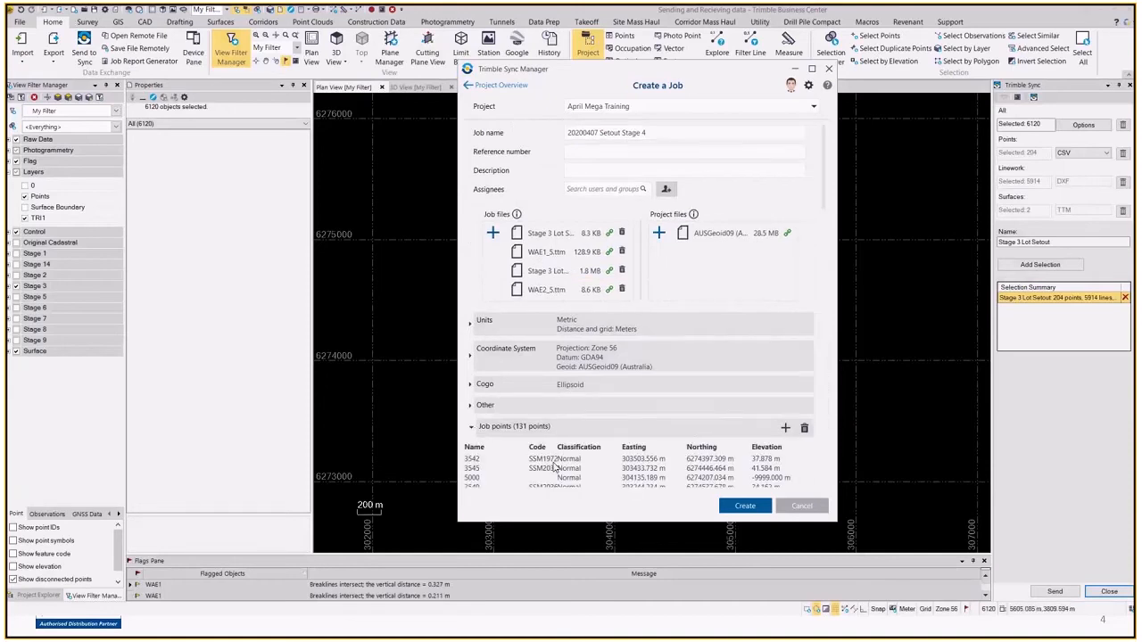
pyautogui.scroll(-1, 571, 446)
pyautogui.scroll(-1, 592, 428)
pyautogui.scroll(1, 499, 423)
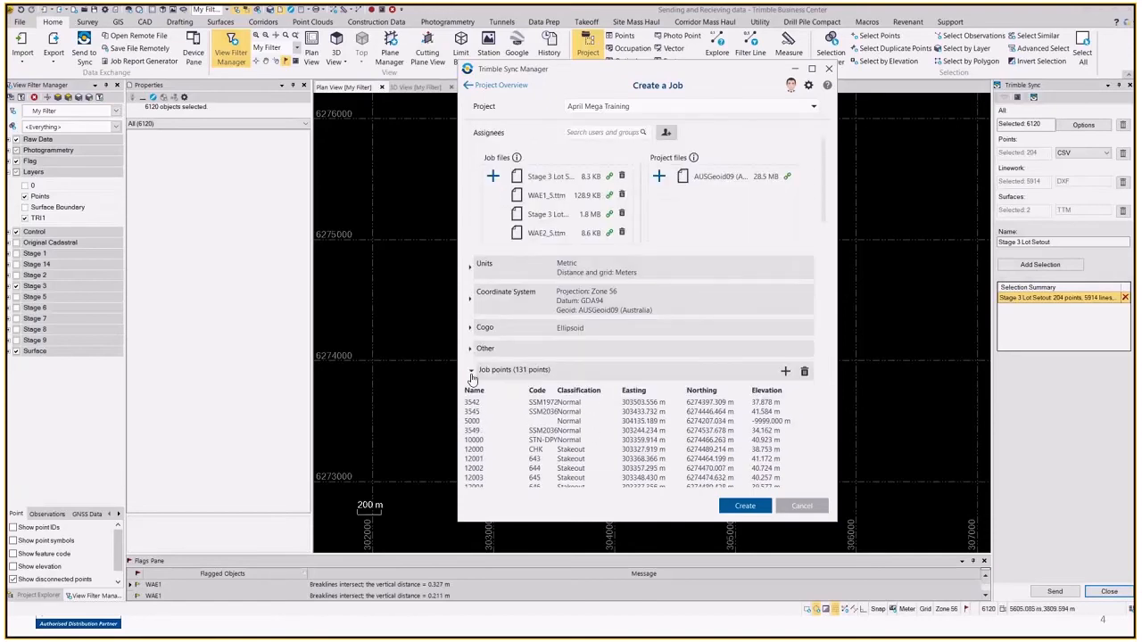
pyautogui.click(471, 371)
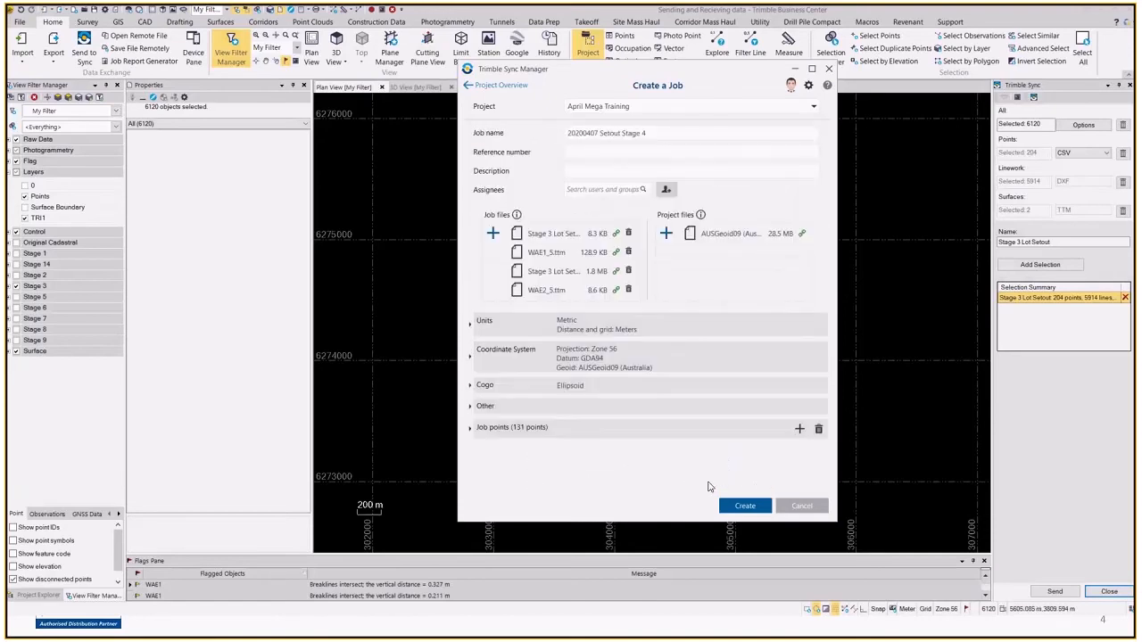
pyautogui.click(480, 428)
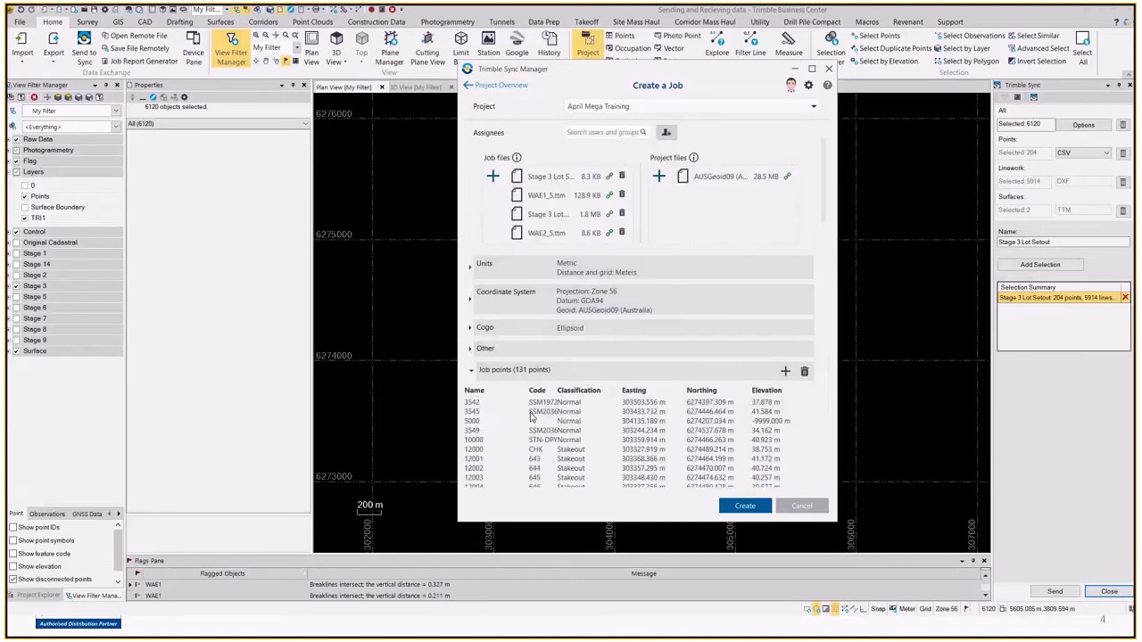
pyautogui.scroll(-5, 531, 416)
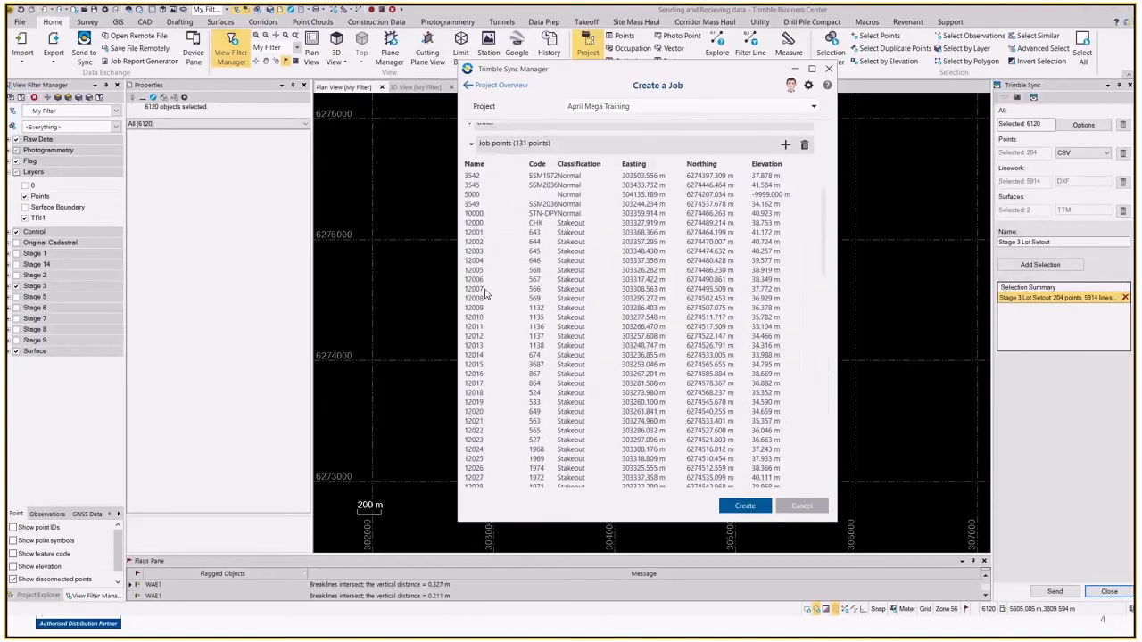
pyautogui.scroll(2, 695, 243)
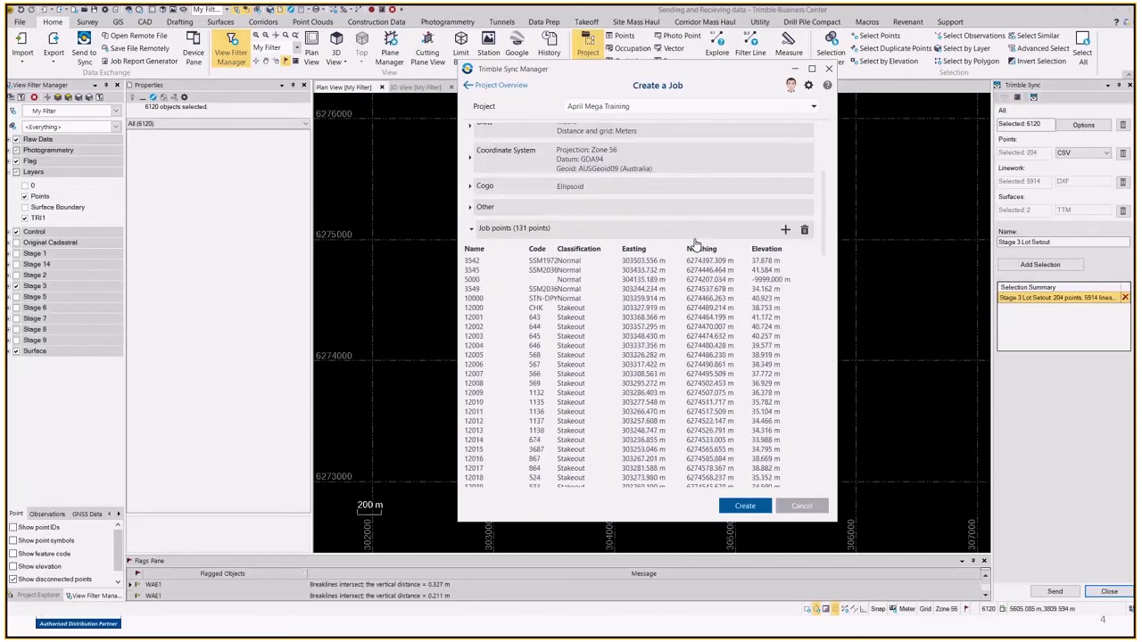
pyautogui.click(473, 230)
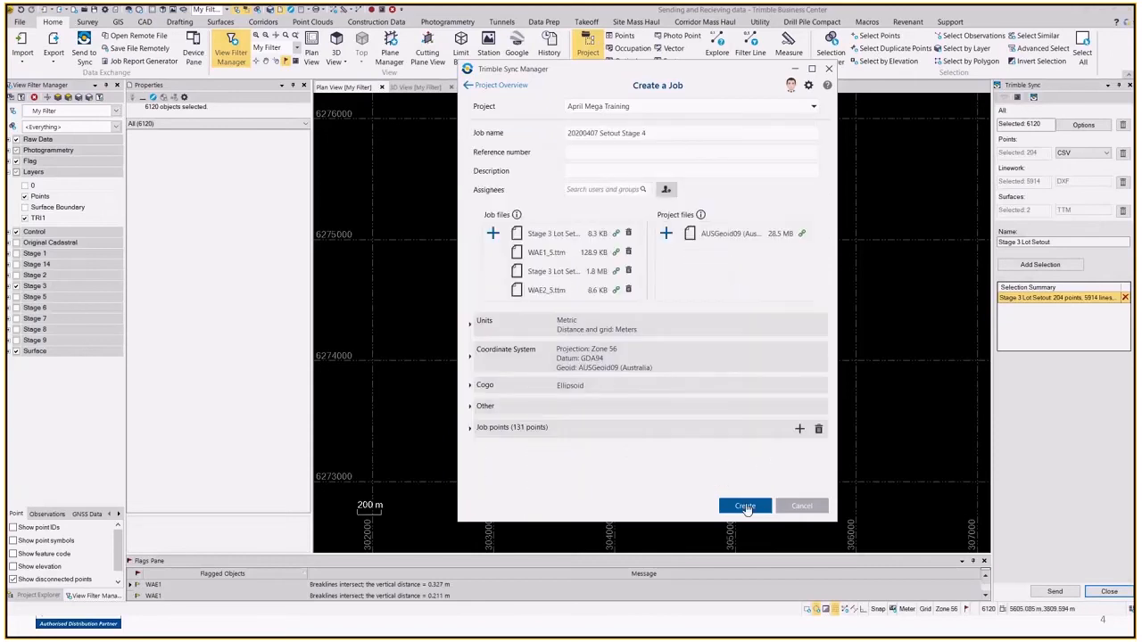
# Create the job 20200407 Setout Stage 4, check its details and return to the project overview.
pyautogui.click(745, 507)
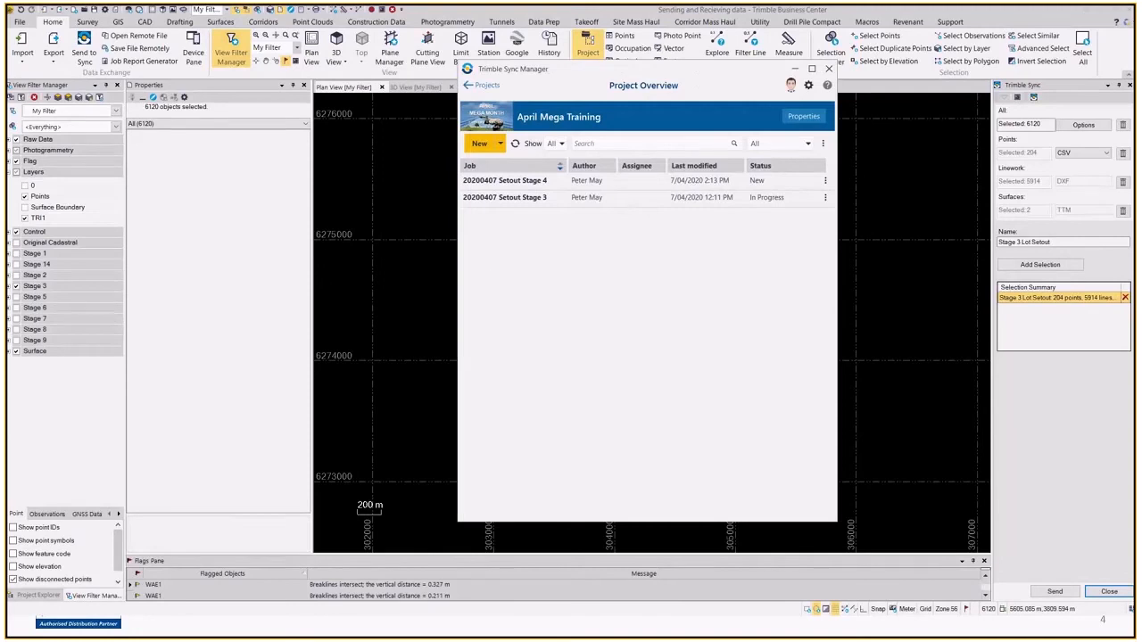
pyautogui.click(549, 181)
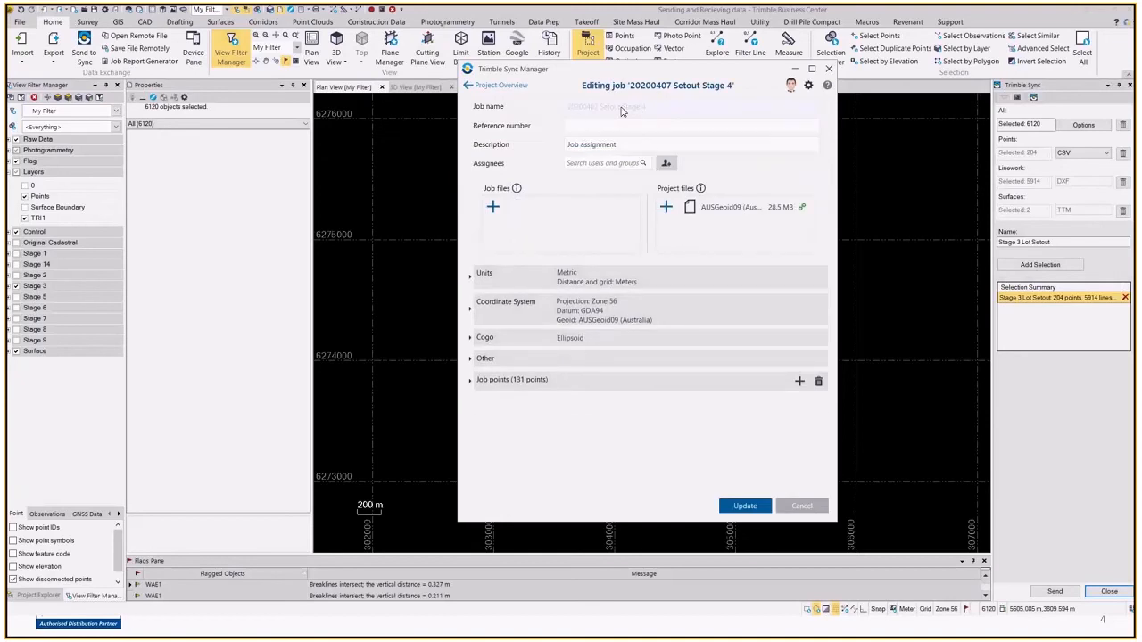
pyautogui.click(466, 88)
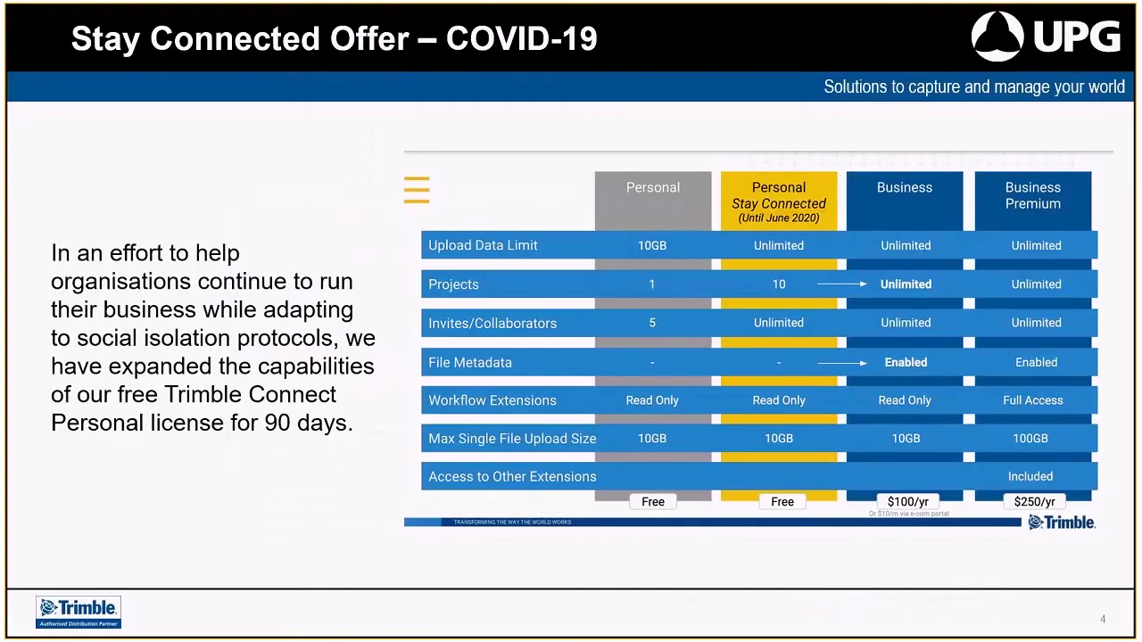
pyautogui.press('Right')
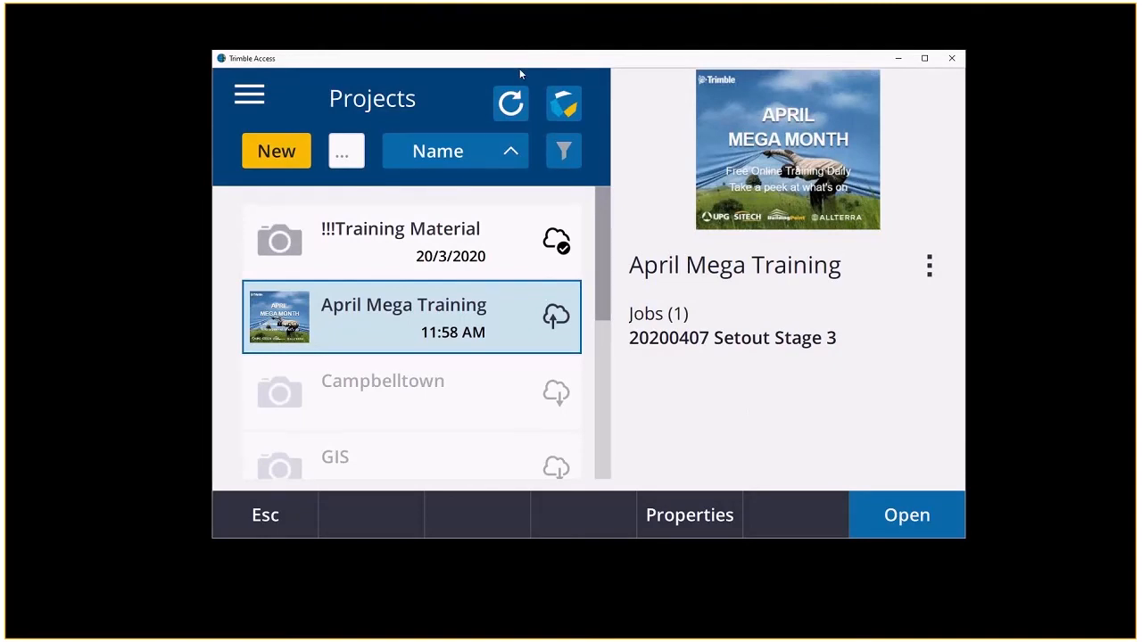
# In Trimble Access, check which account is signed in and refresh the projects list.
pyautogui.click(572, 107)
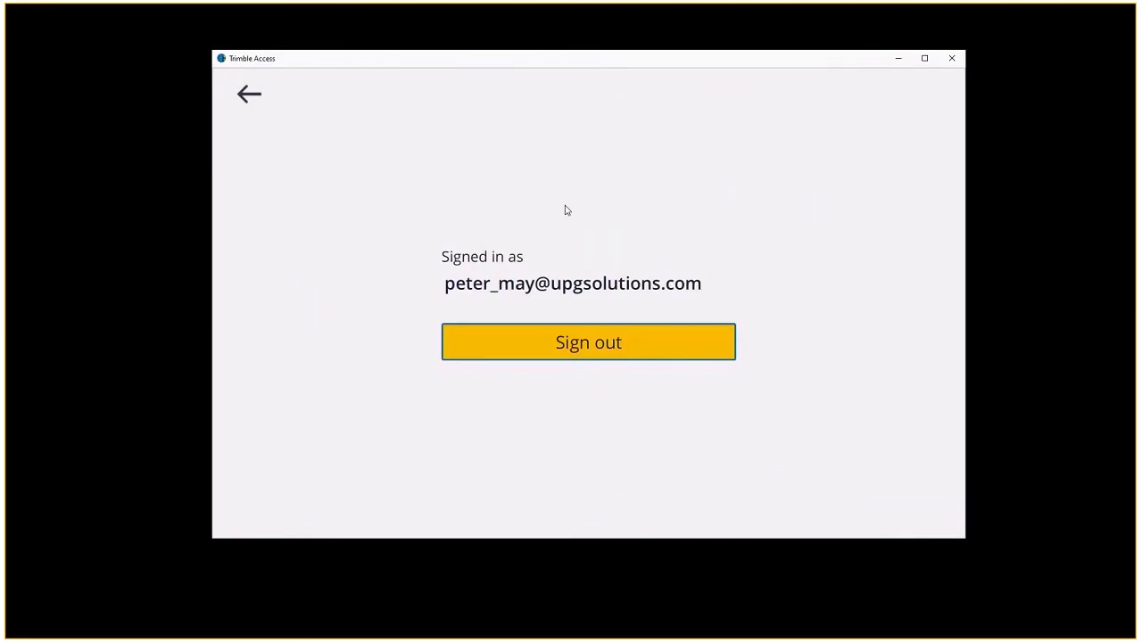
pyautogui.click(249, 94)
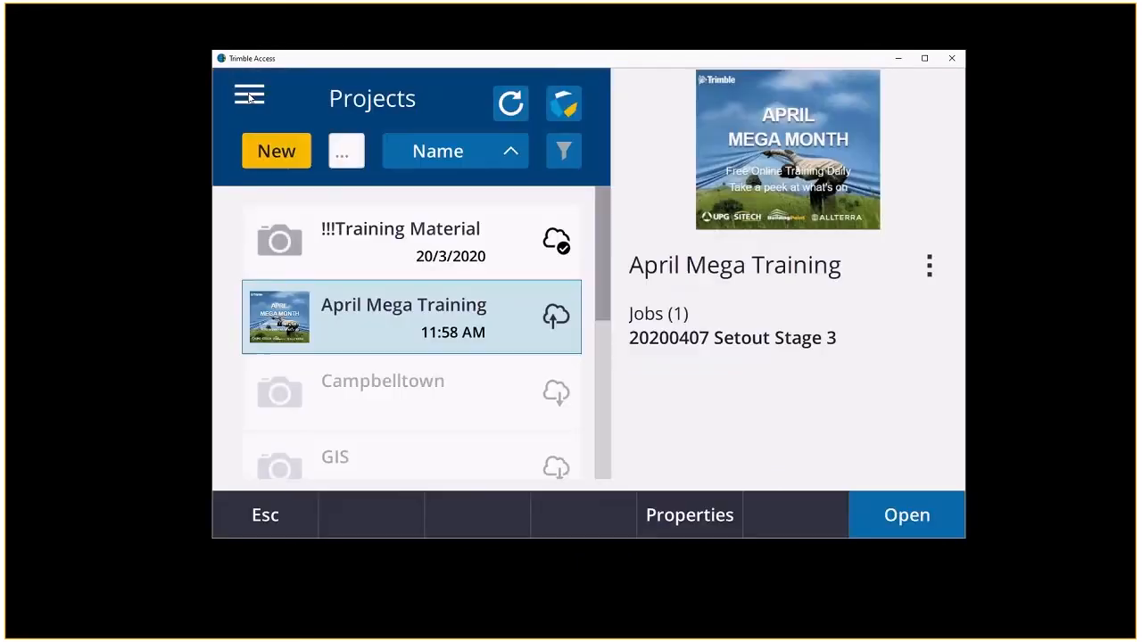
pyautogui.click(516, 102)
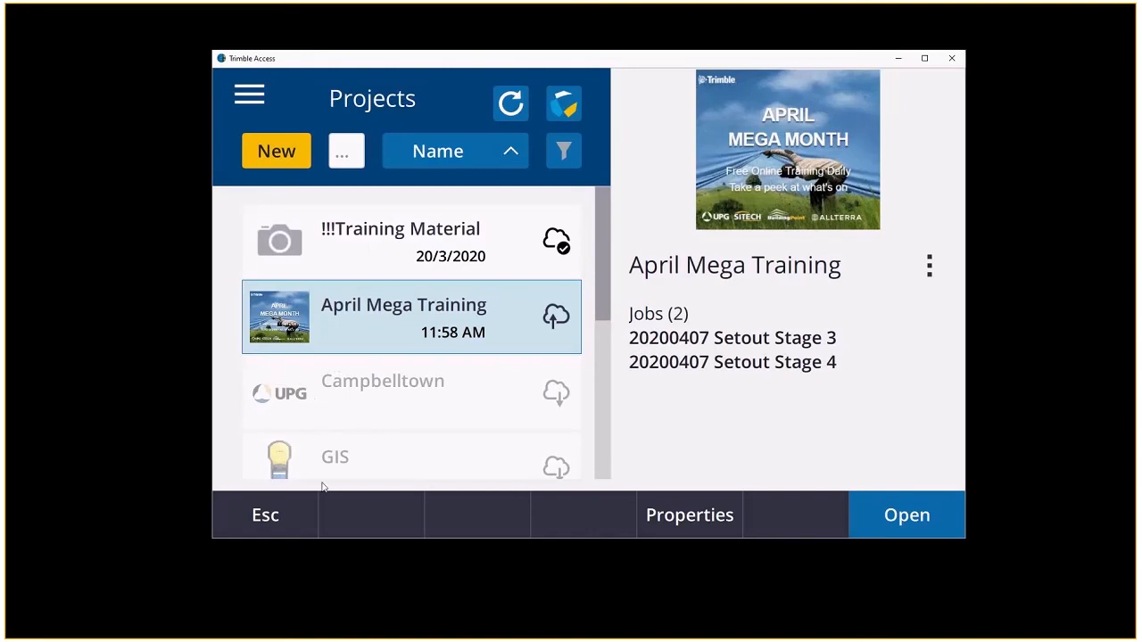
# Open the April Mega Training project, and download and open its job 20200407 Setout Stage 4.
pyautogui.click(382, 308)
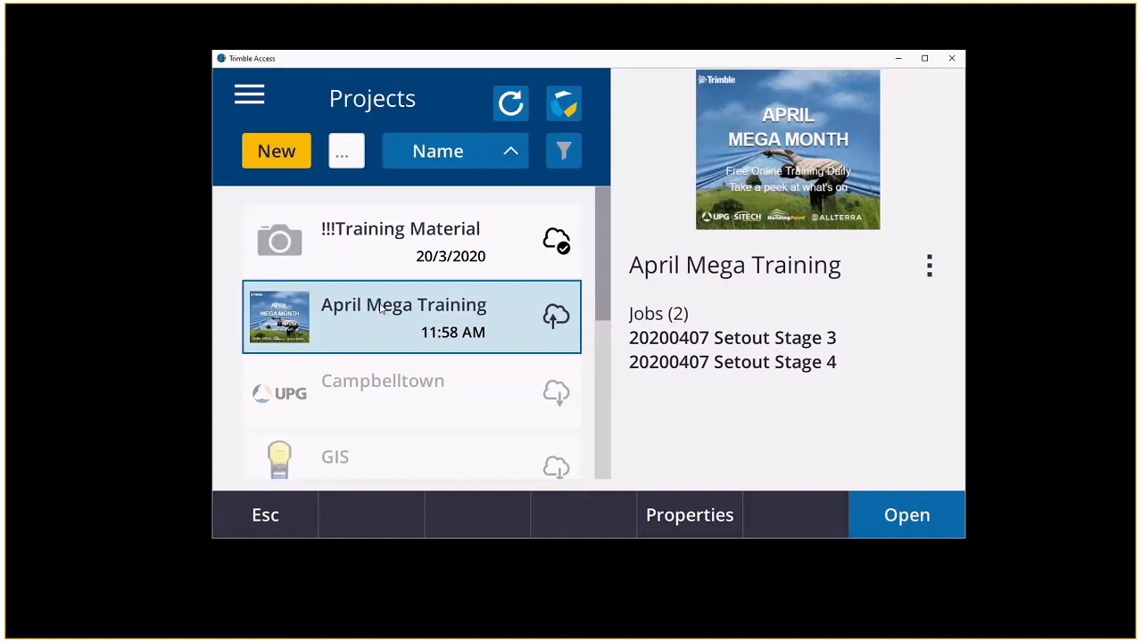
pyautogui.click(926, 534)
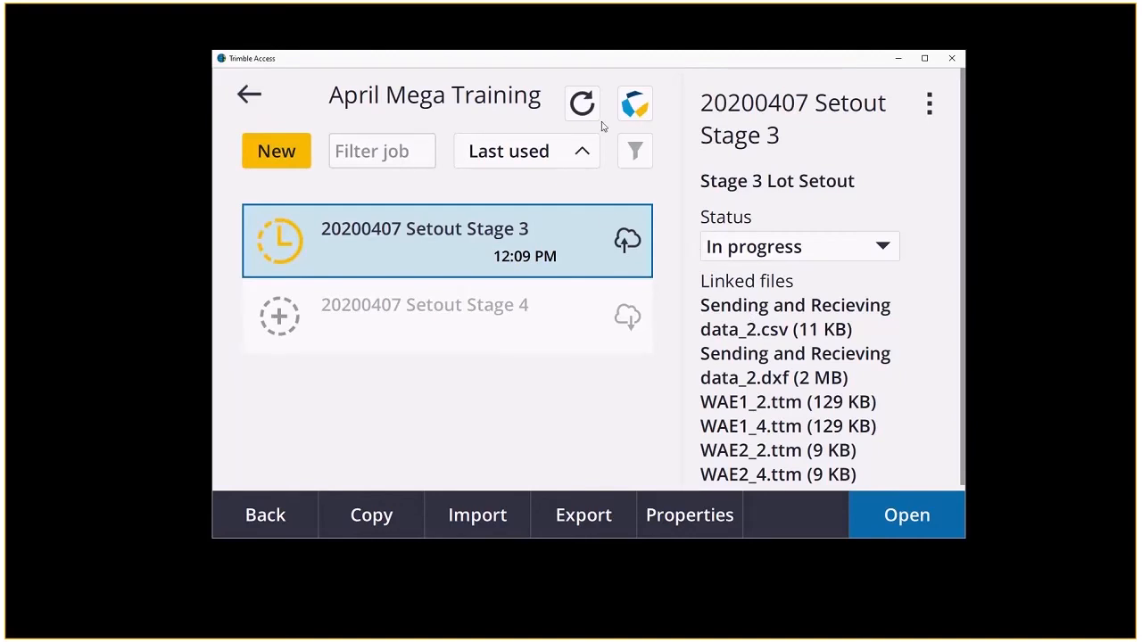
pyautogui.click(387, 327)
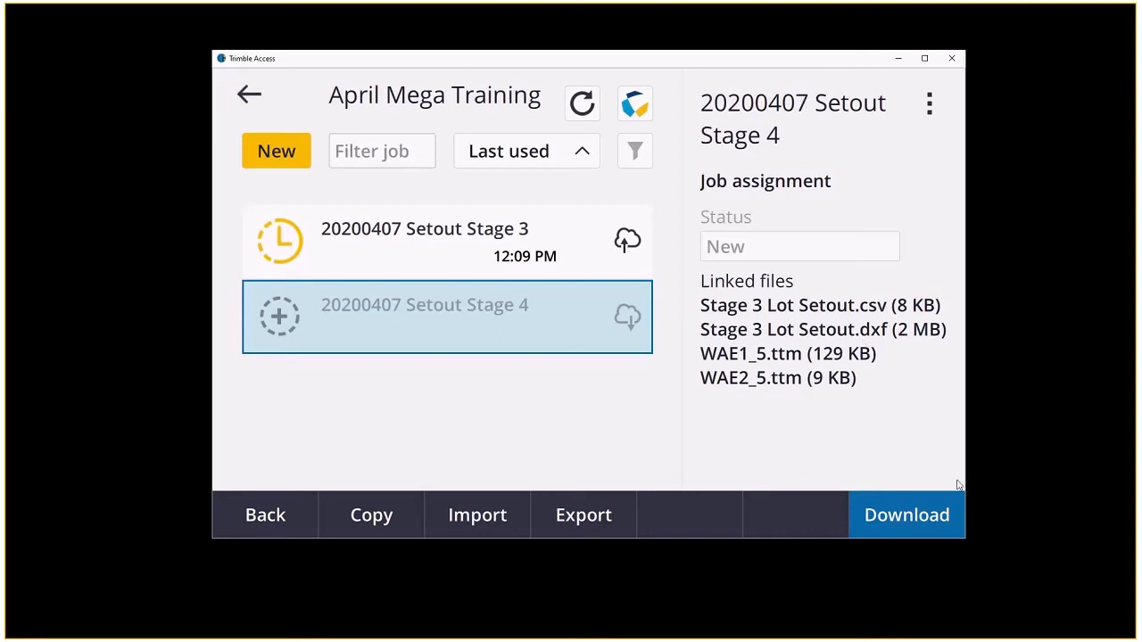
pyautogui.click(927, 525)
pyautogui.click(931, 106)
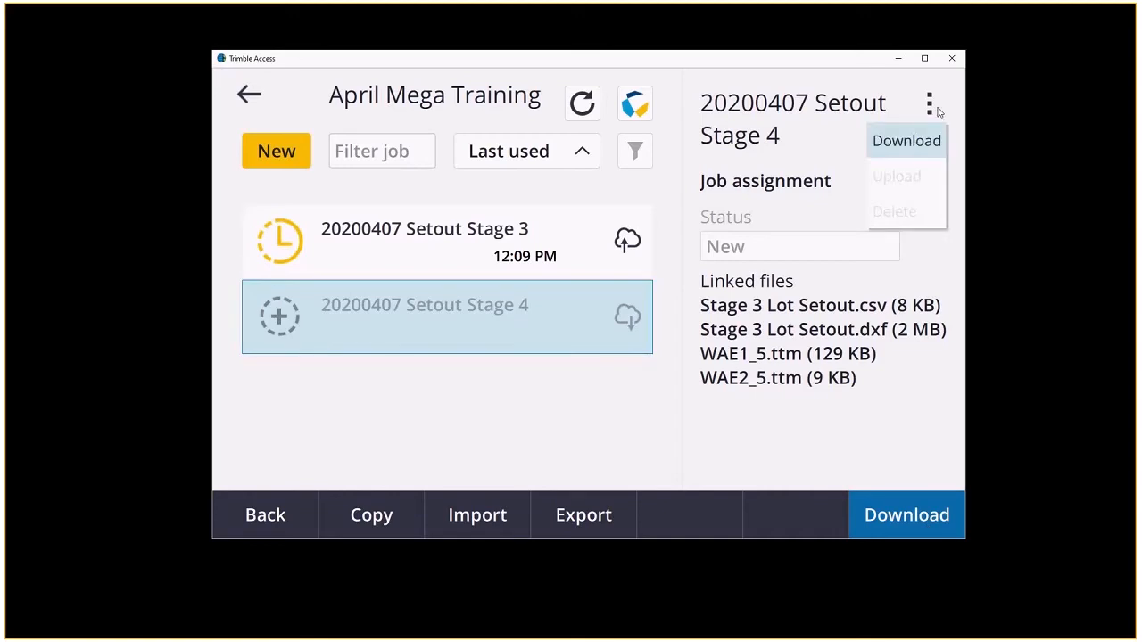
pyautogui.click(933, 108)
pyautogui.click(919, 498)
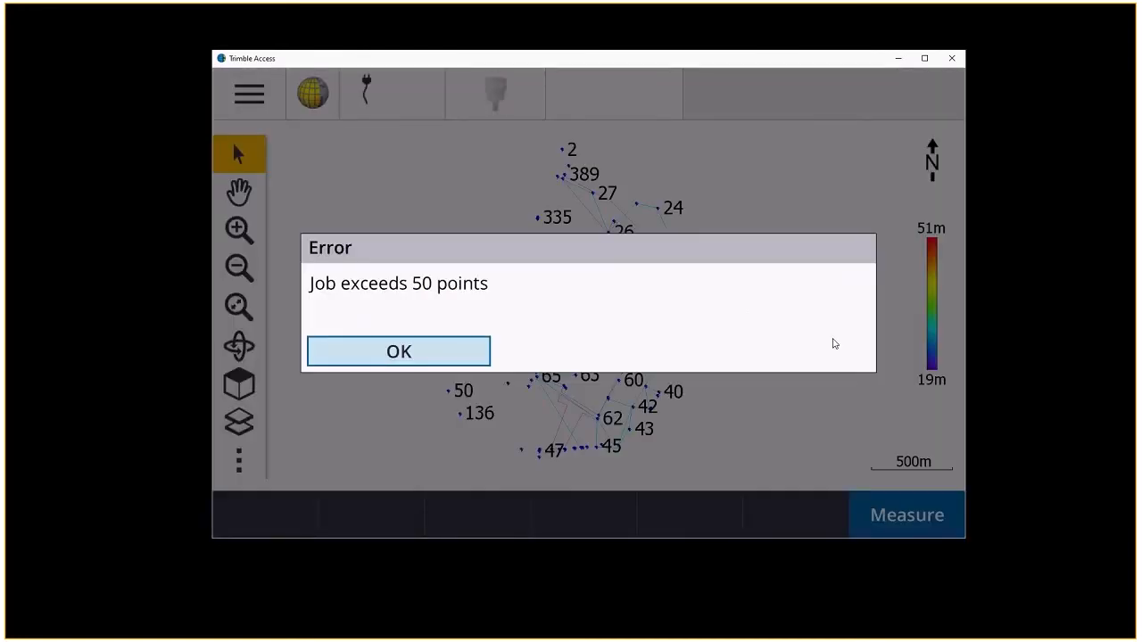
# Dismiss the point-limit error and inspect the job's surfaces, points and linework on the map.
pyautogui.click(434, 353)
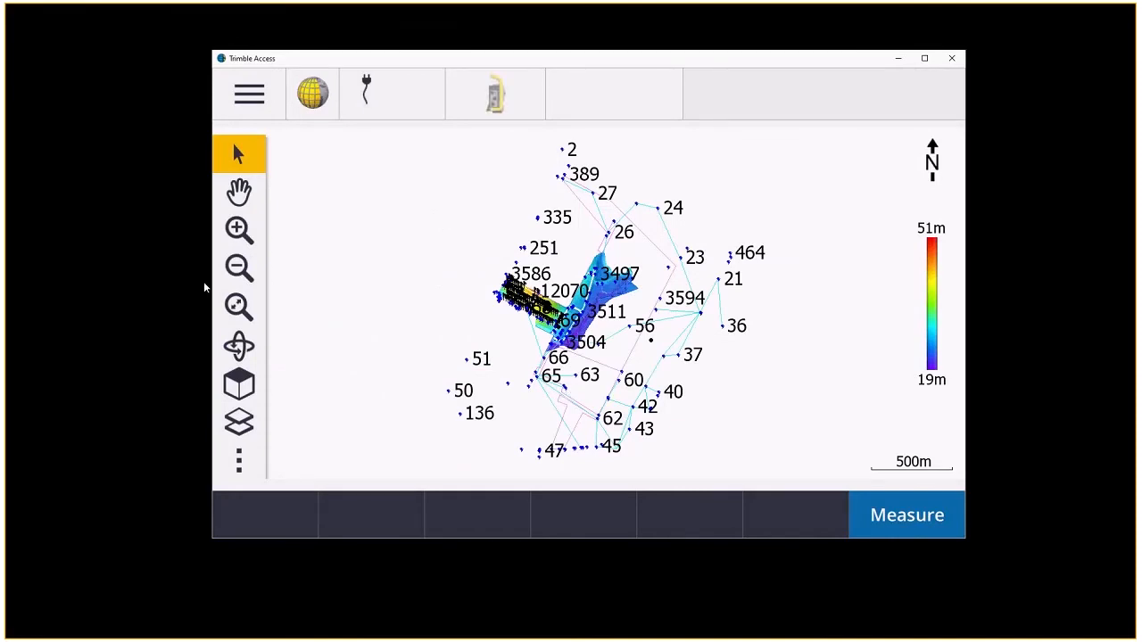
pyautogui.click(230, 233)
pyautogui.click(229, 233)
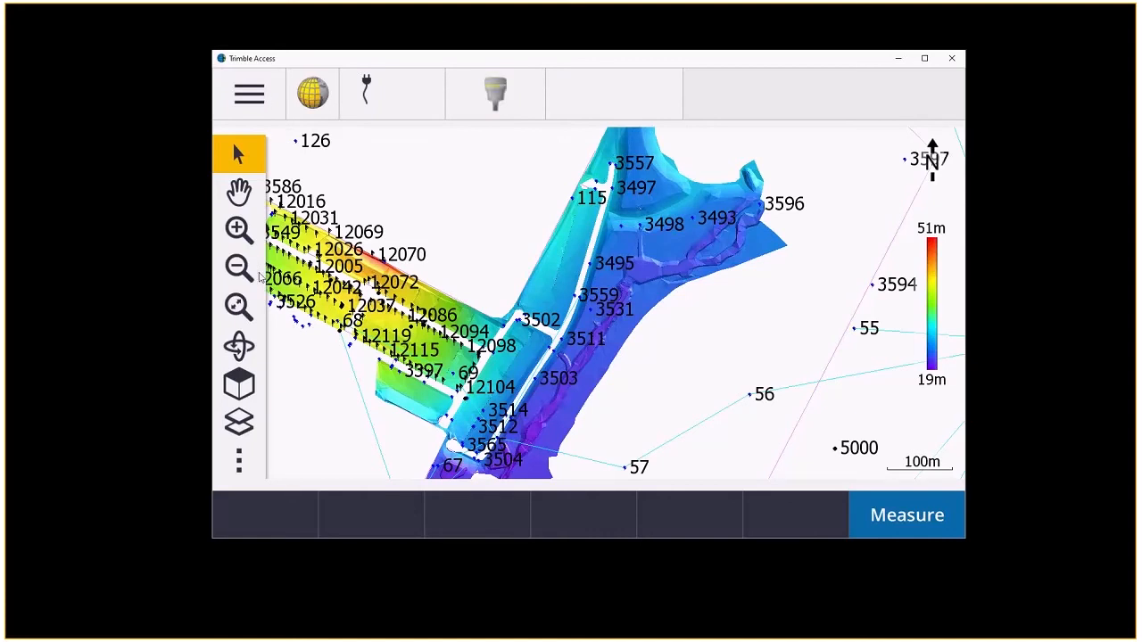
pyautogui.click(258, 277)
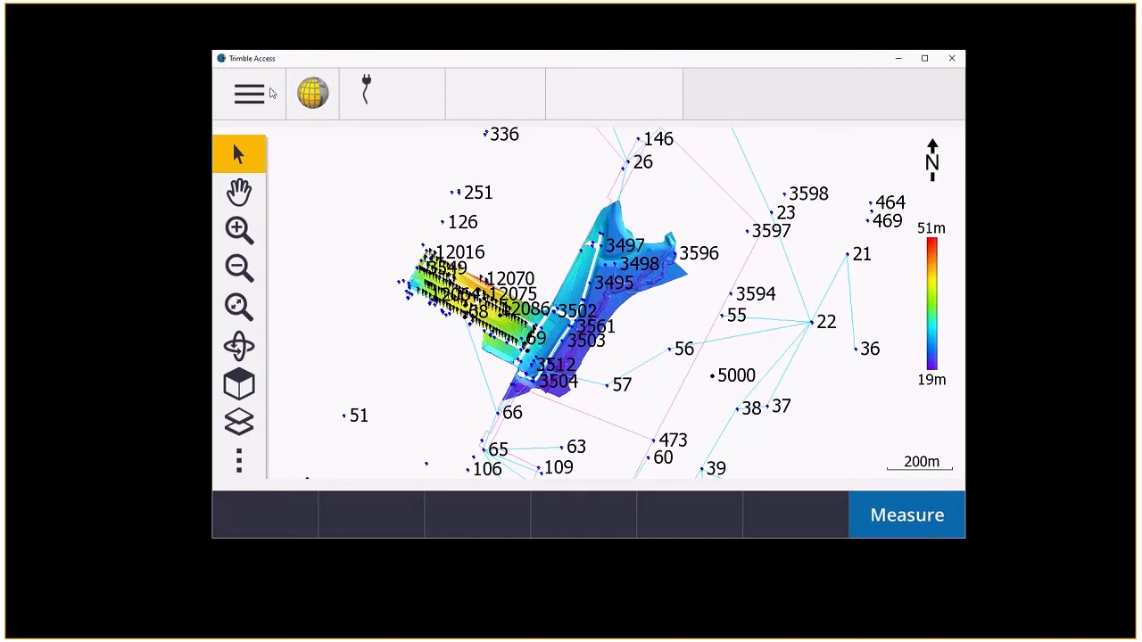
# Return to the jobs of the April Mega Training project and set the status of 20200407 Setout Stage 4 to In progress.
pyautogui.click(270, 93)
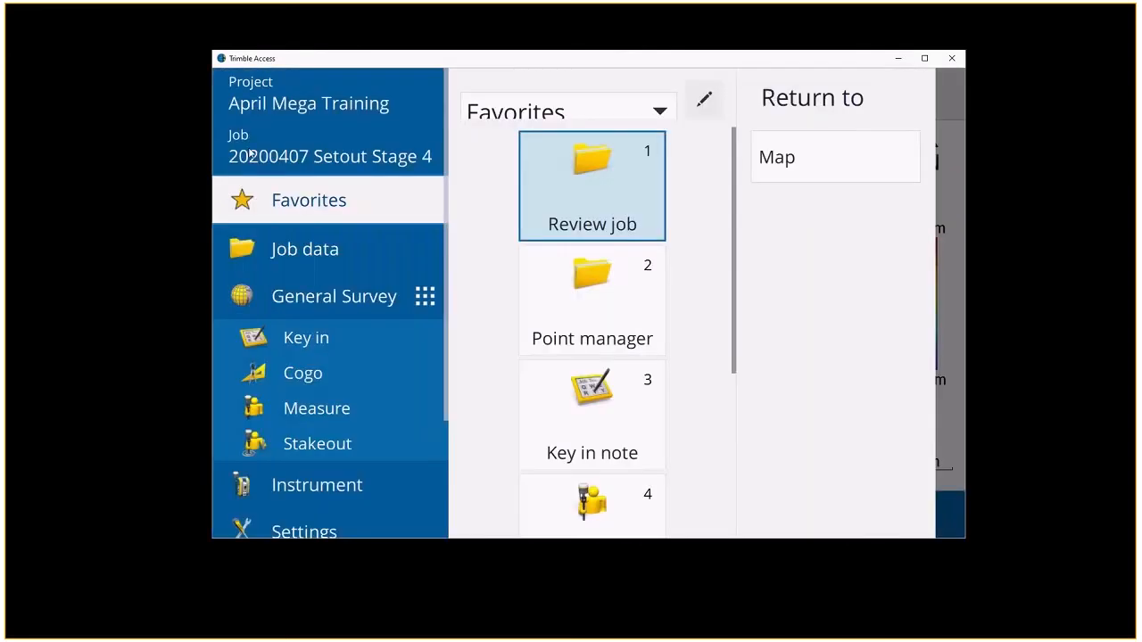
pyautogui.click(250, 155)
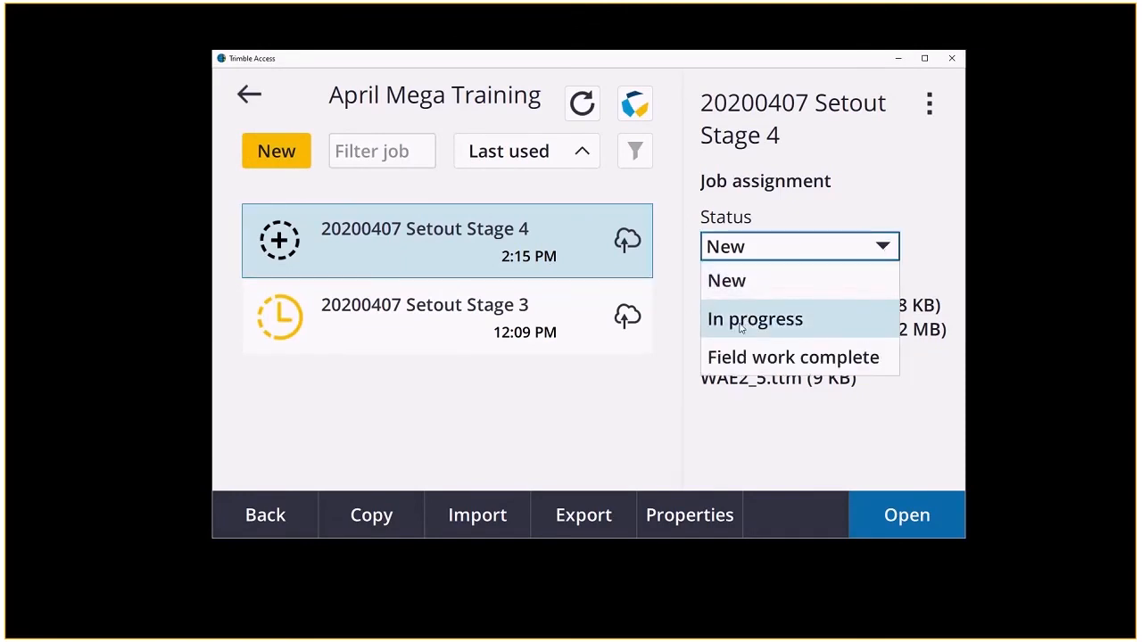
pyautogui.click(755, 320)
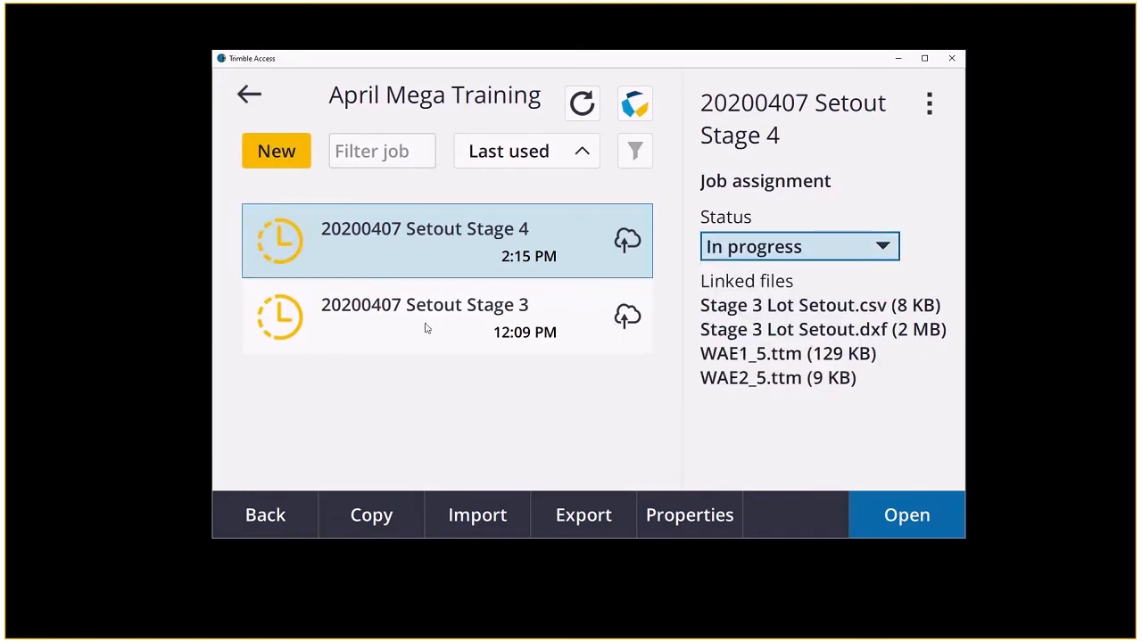
# Set the status of job 20200407 Setout Stage 3 to Field work complete, and upload the job with its linked files.
pyautogui.click(426, 328)
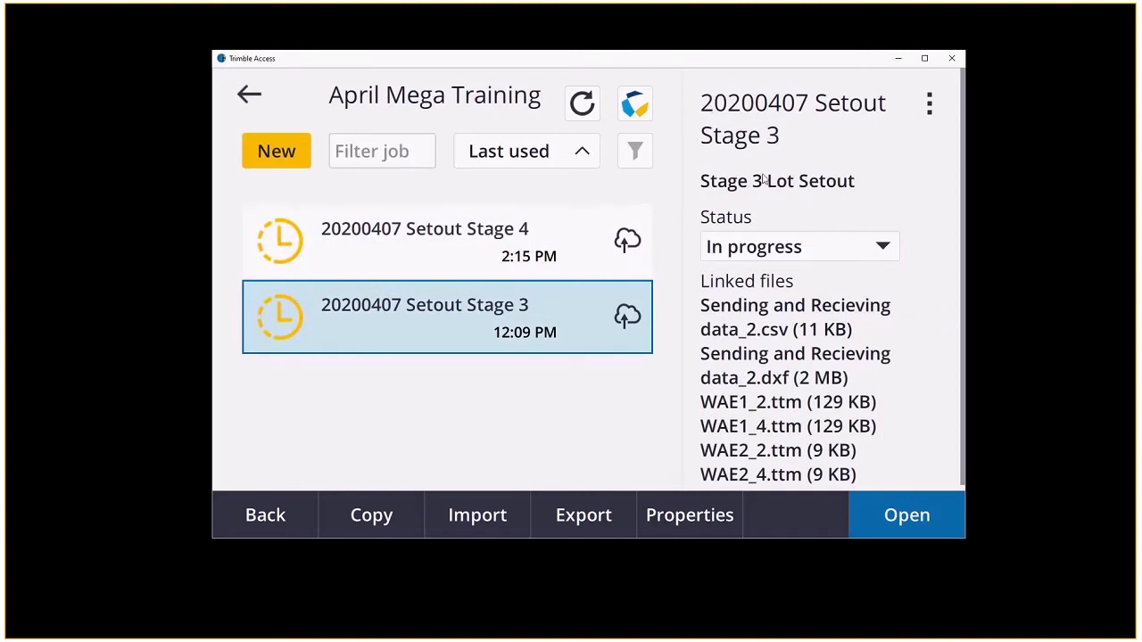
pyautogui.click(857, 255)
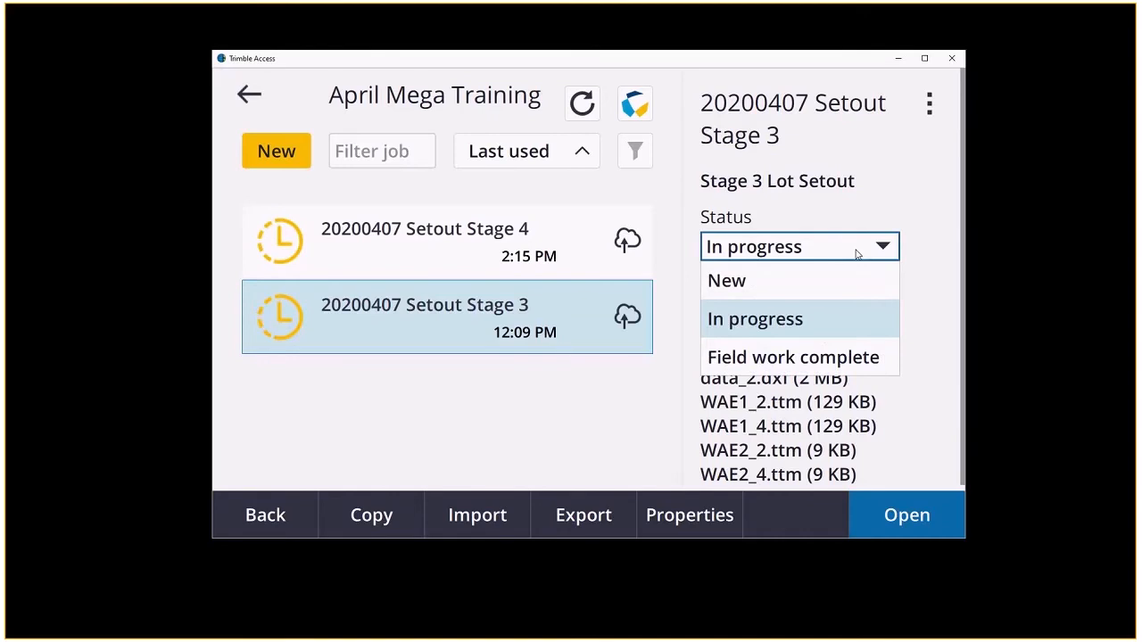
pyautogui.click(859, 250)
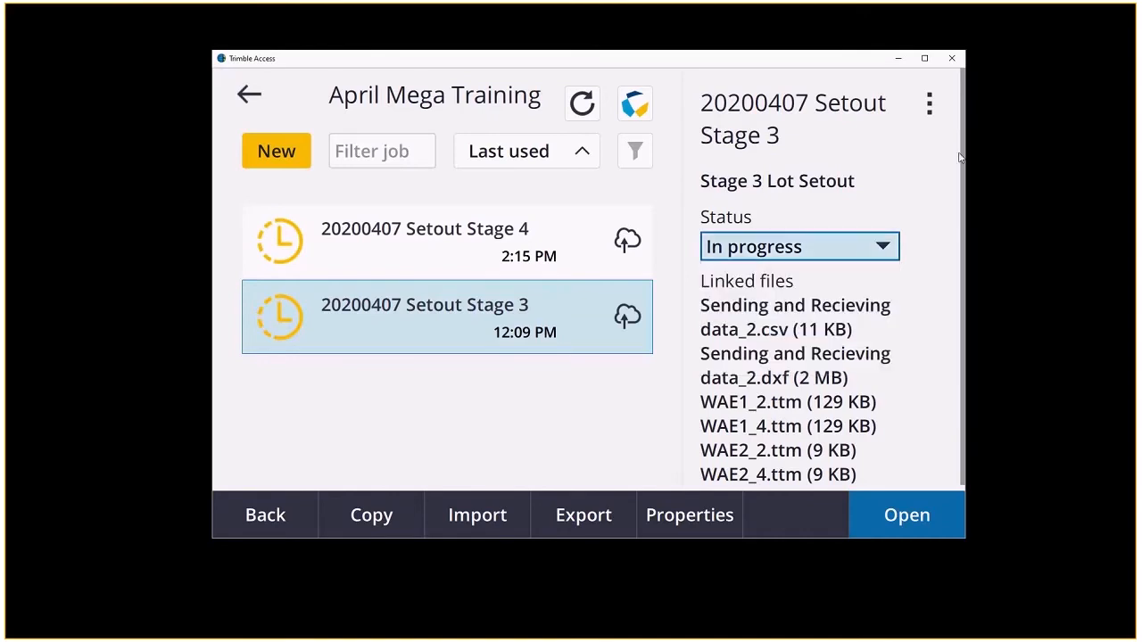
pyautogui.click(931, 104)
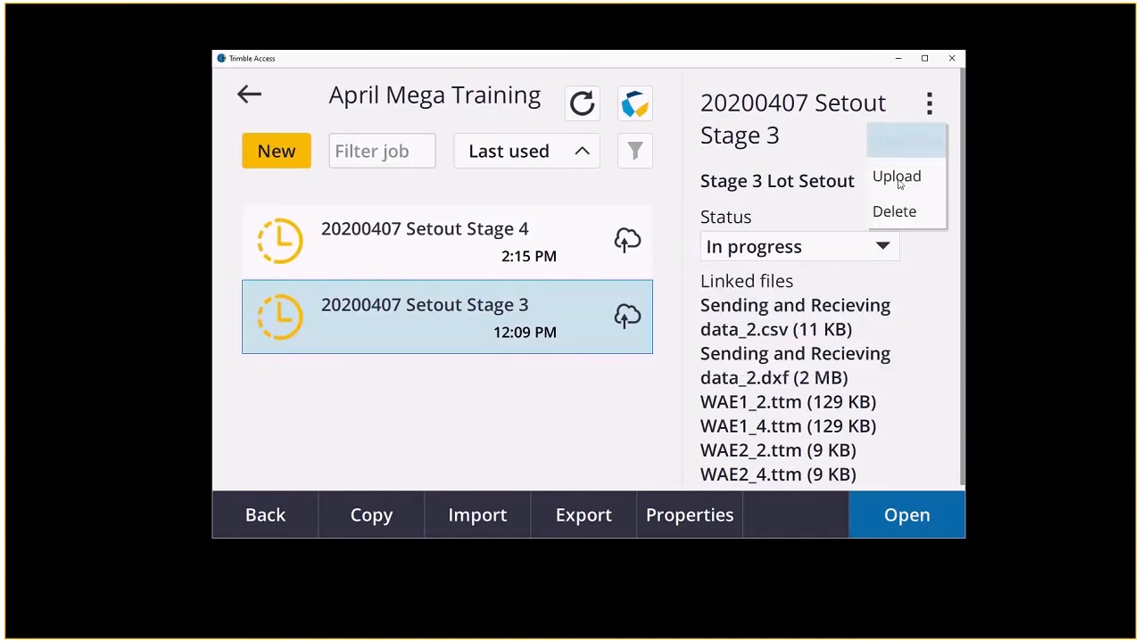
pyautogui.click(852, 224)
pyautogui.click(826, 254)
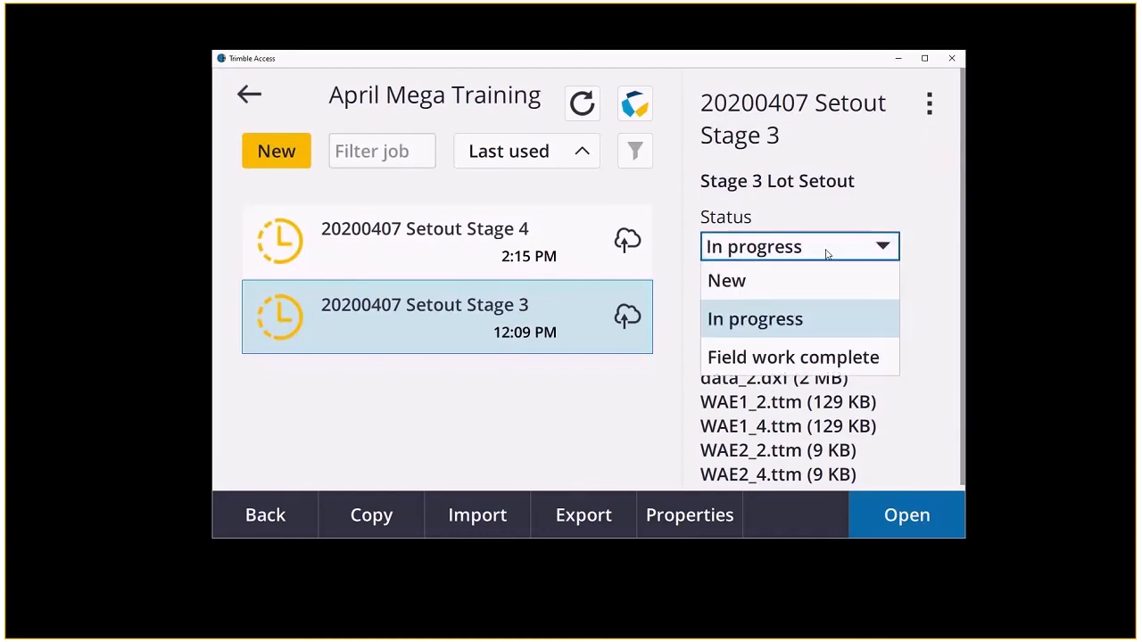
pyautogui.click(803, 357)
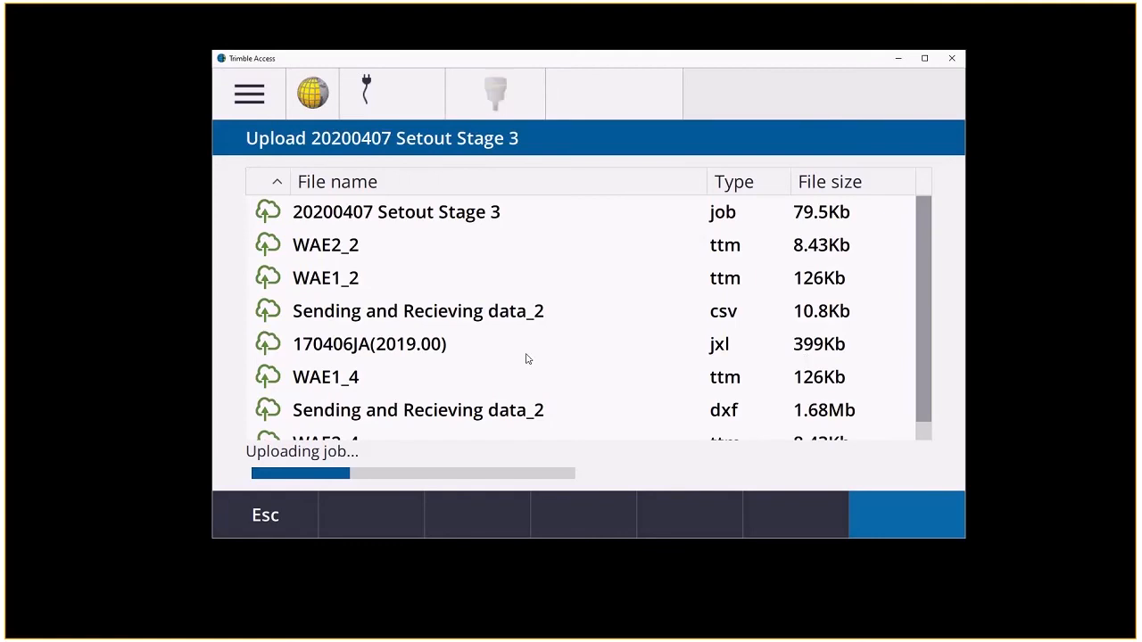
pyautogui.scroll(-1, 427, 371)
pyautogui.scroll(-1, 425, 371)
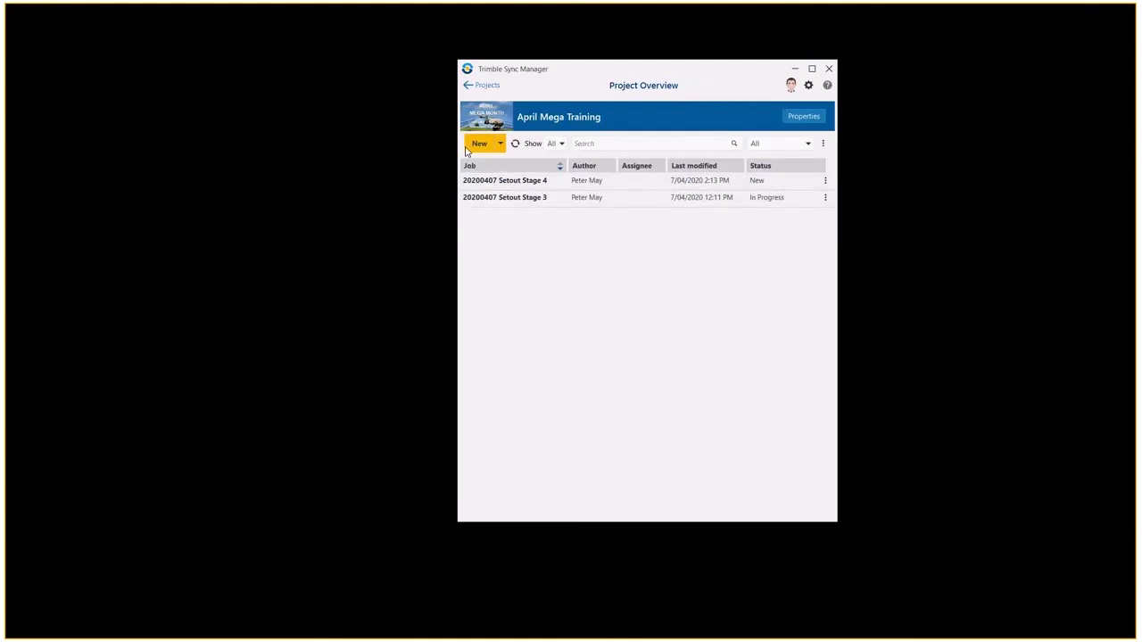
# In Trimble Sync Manager, refresh the job list, open 20200407 Setout Stage 3 for review and check its maps and exported file.
pyautogui.click(518, 146)
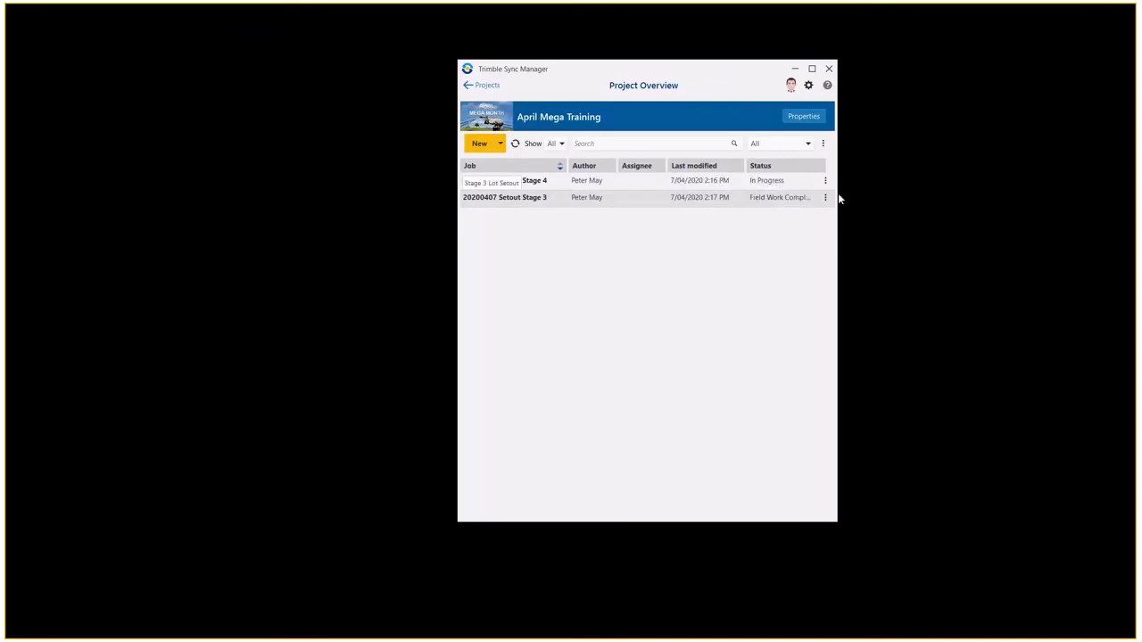
pyautogui.click(488, 201)
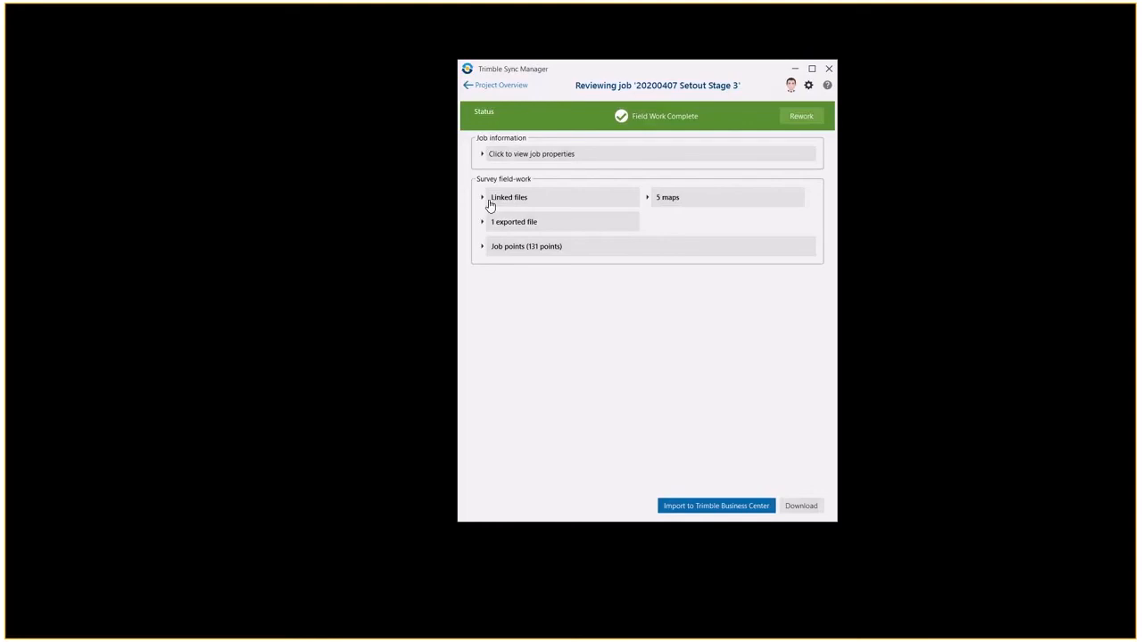
pyautogui.click(648, 199)
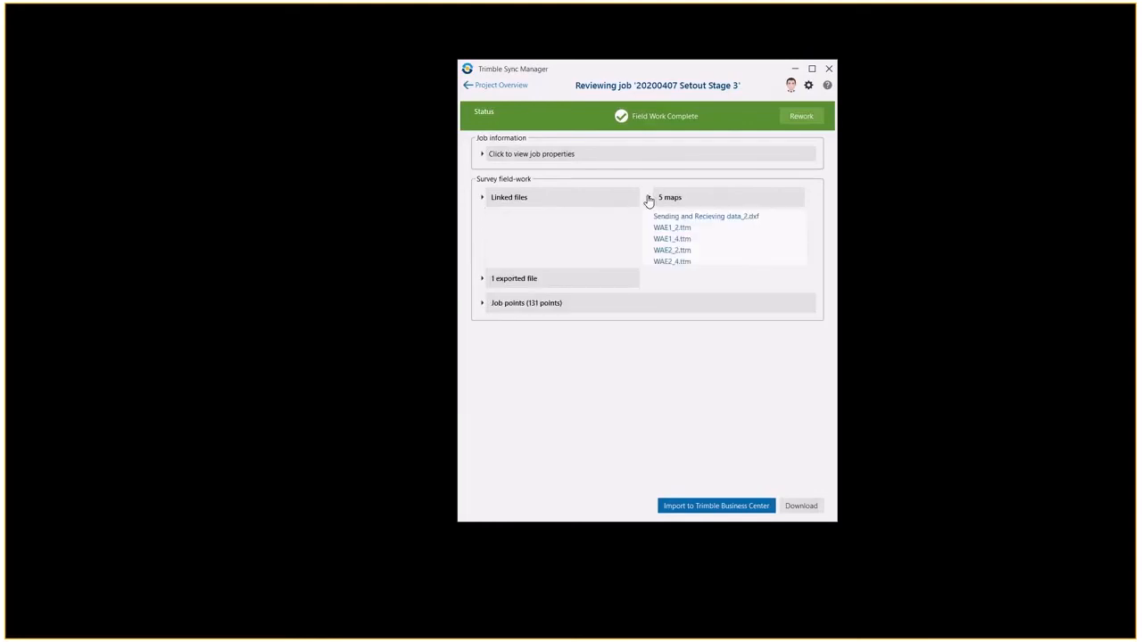
pyautogui.click(648, 199)
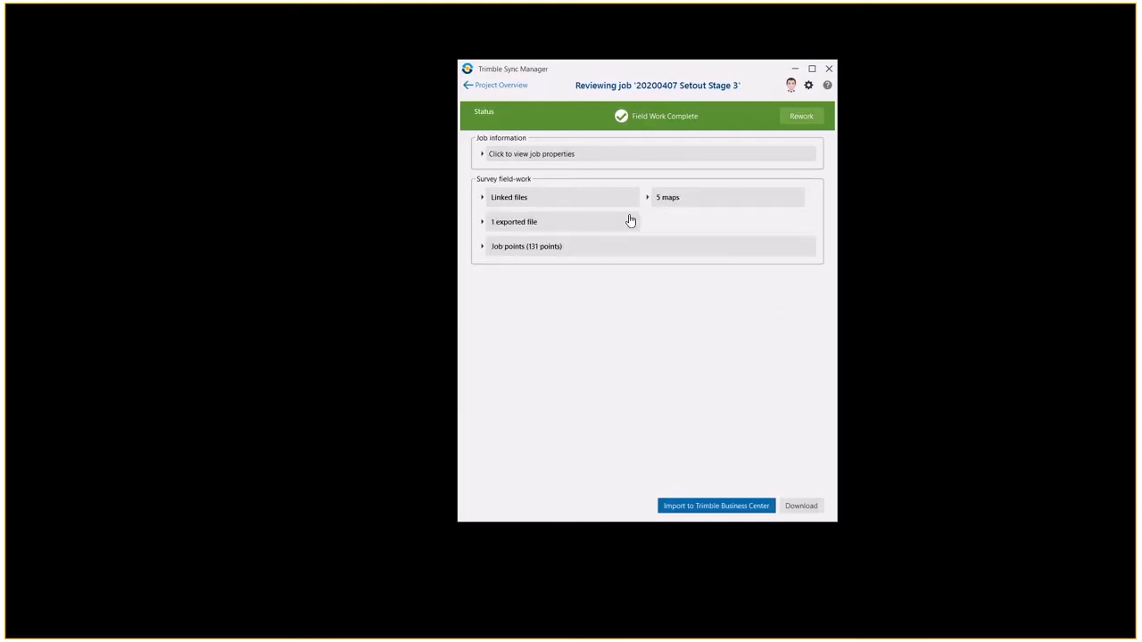
pyautogui.click(484, 225)
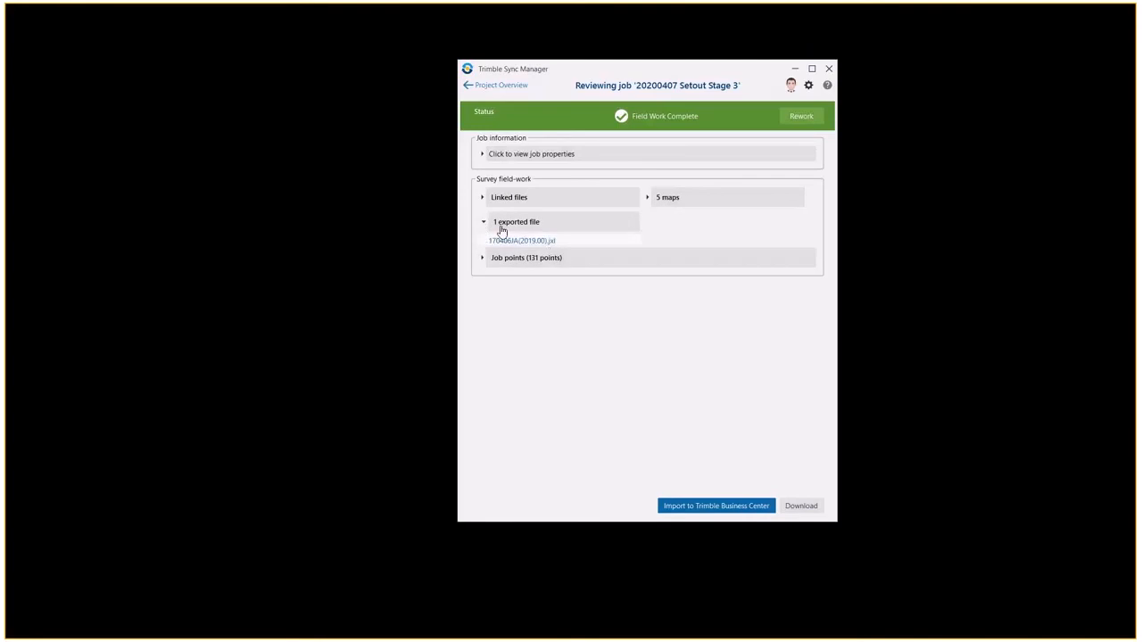
pyautogui.click(482, 223)
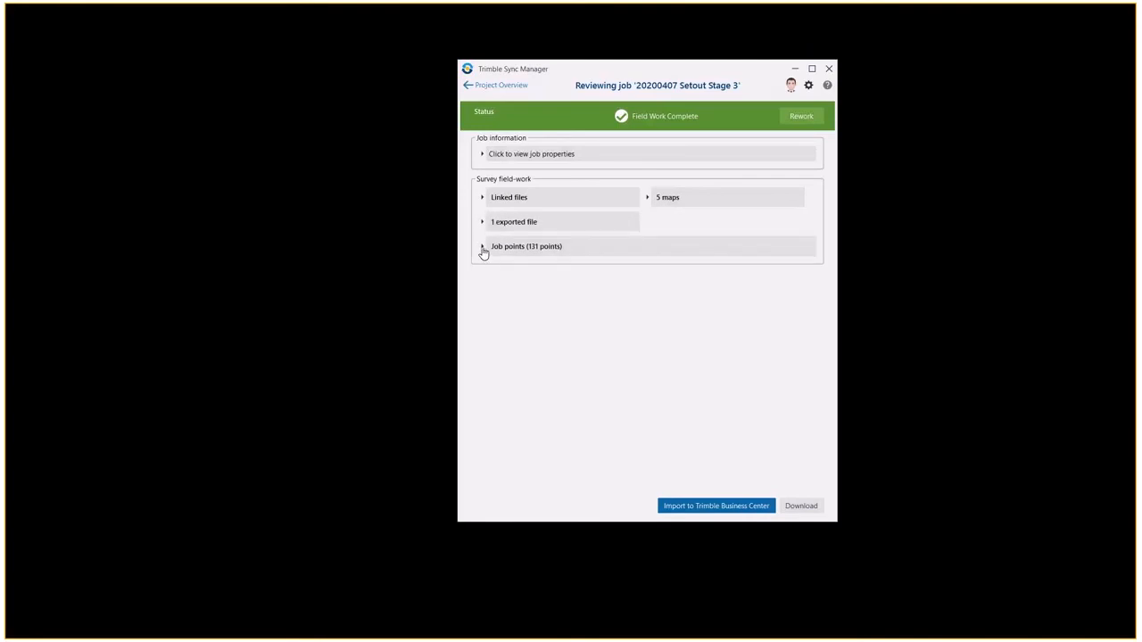
# Examine the codes, classifications and coordinates of the job points, and check the download folder choice without downloading the job.
pyautogui.click(482, 246)
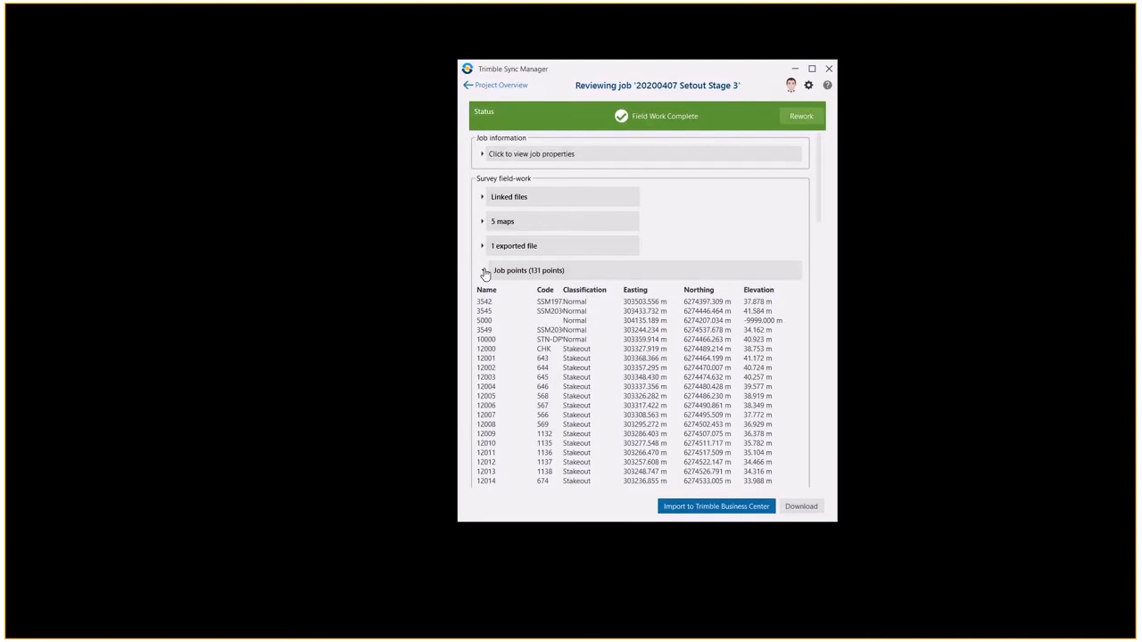
pyautogui.scroll(-1, 535, 293)
pyautogui.scroll(-15, 554, 326)
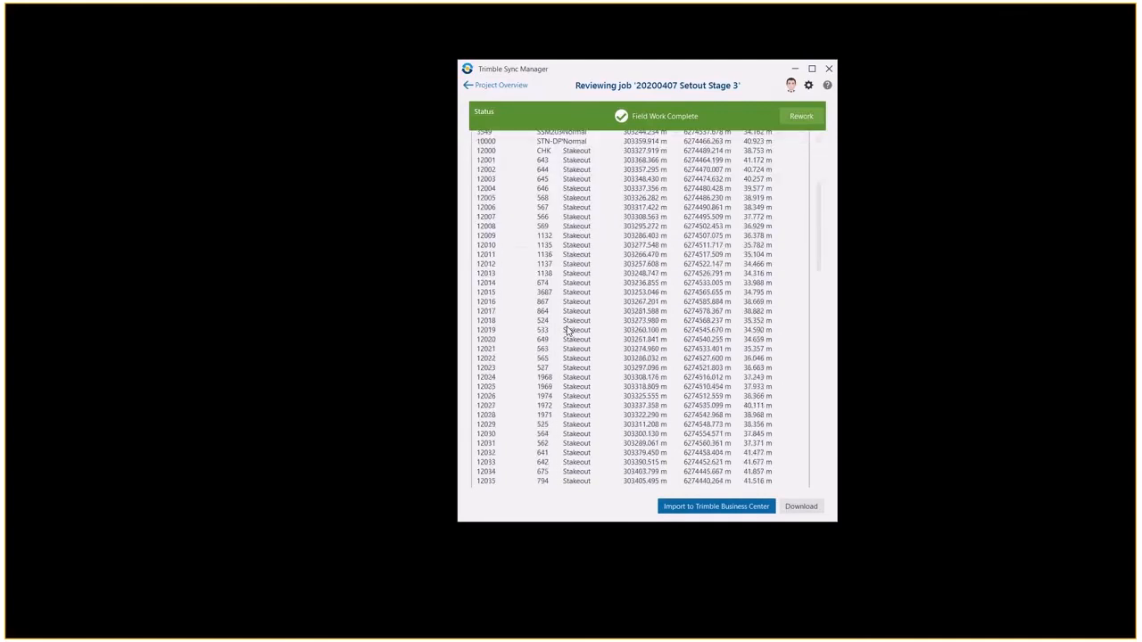
pyautogui.scroll(-13, 578, 354)
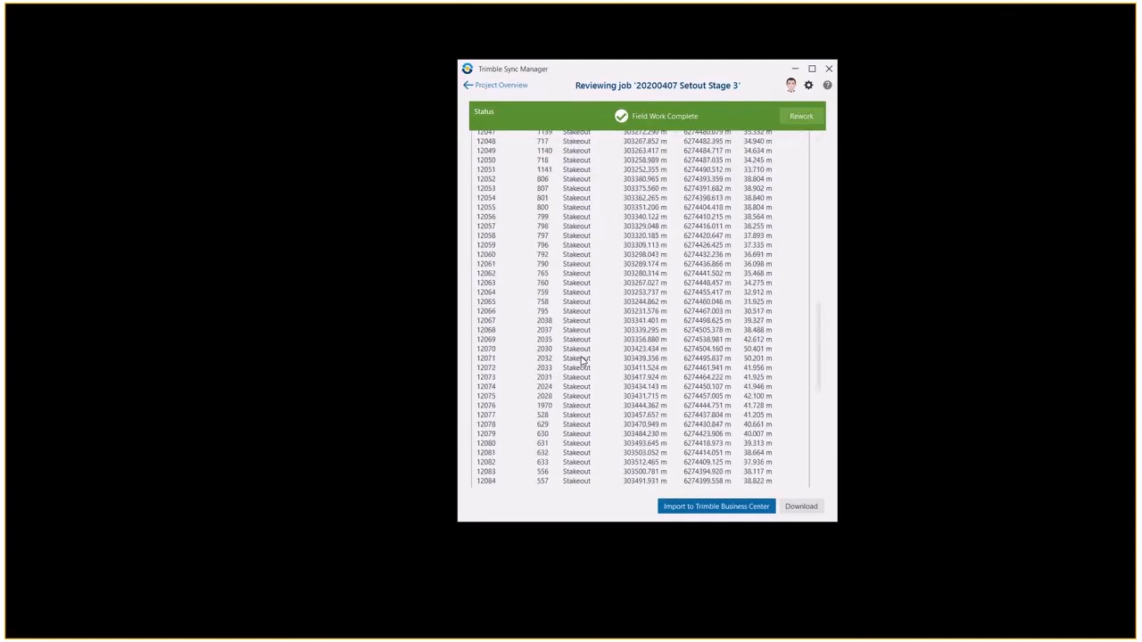
pyautogui.scroll(-1, 553, 321)
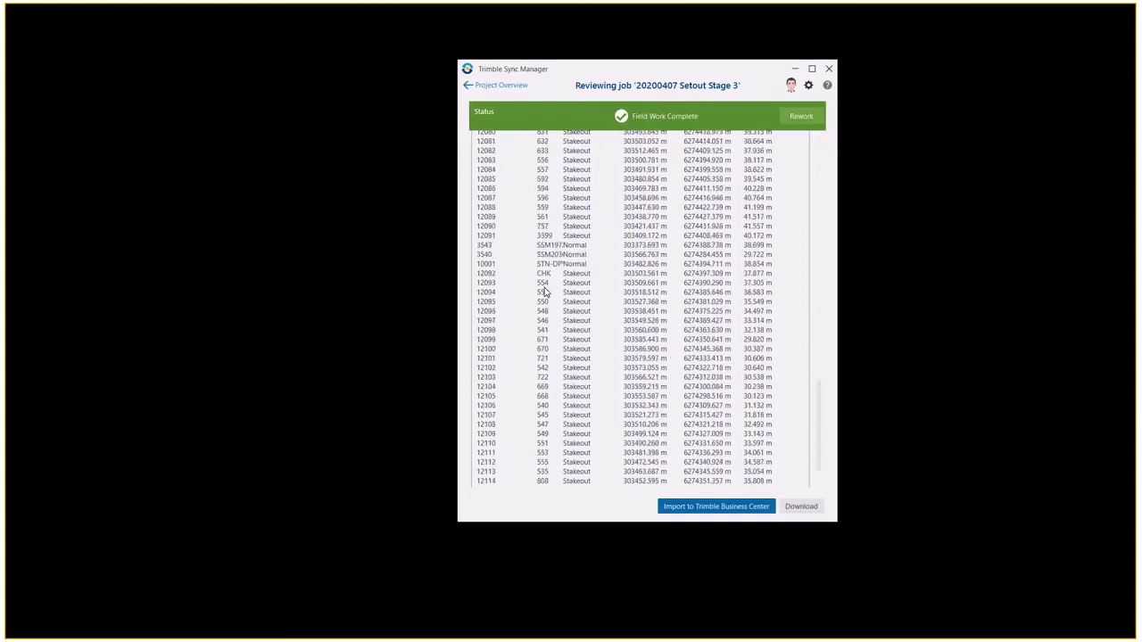
pyautogui.scroll(9, 544, 294)
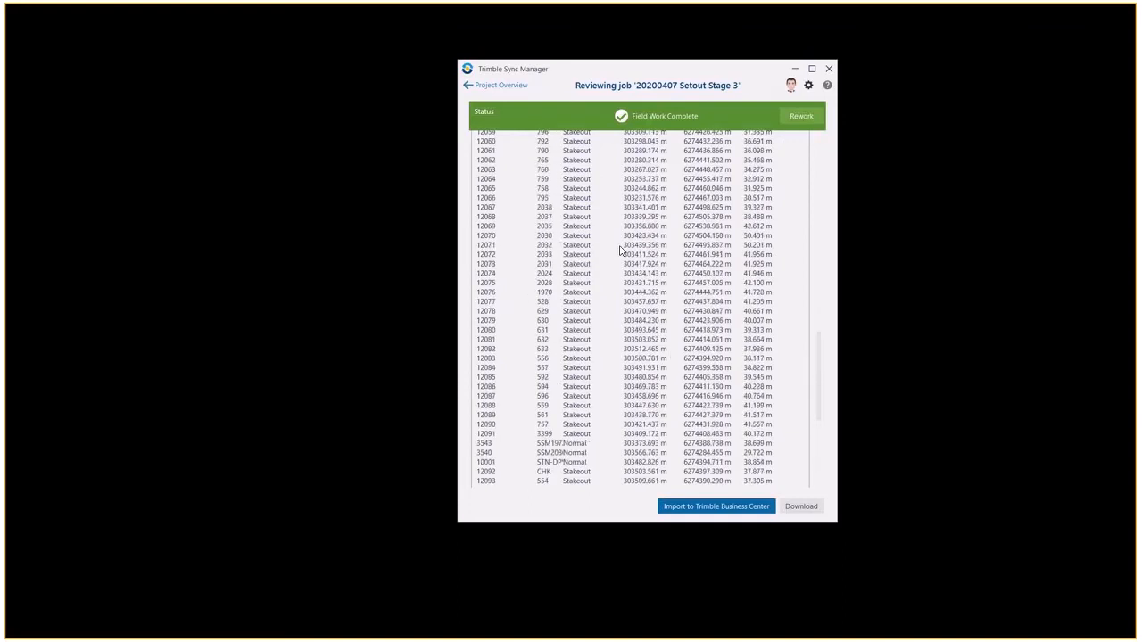
pyautogui.scroll(20, 623, 254)
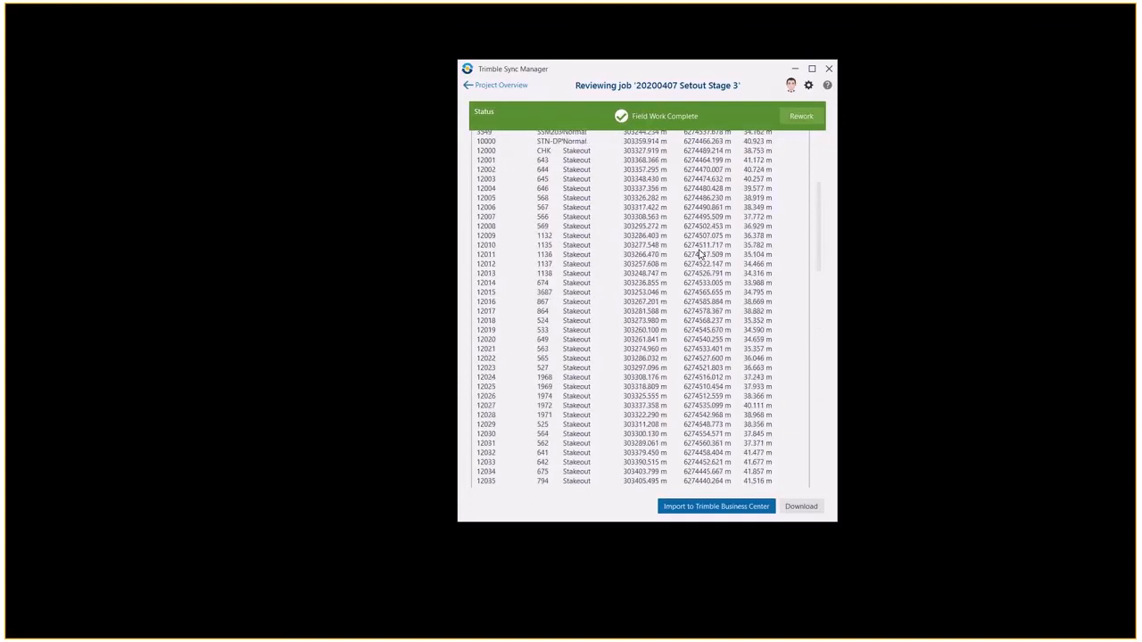
pyautogui.click(797, 507)
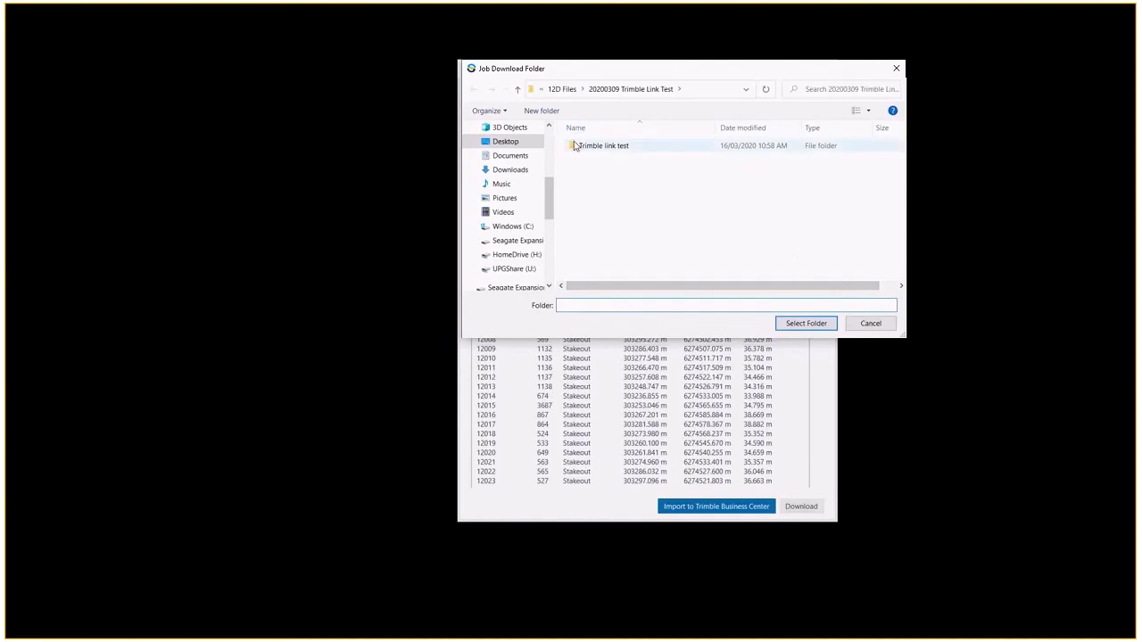
pyautogui.click(871, 324)
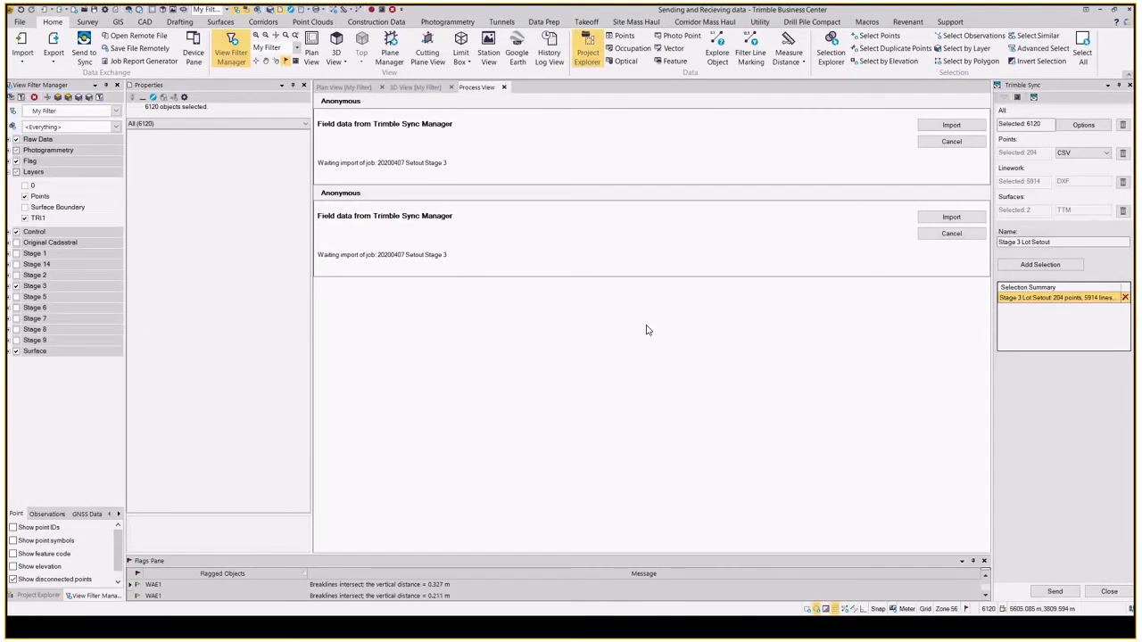
# In Trimble Business Center, import the field data of job 20200407 Setout Stage 3 and cancel its duplicate pending import.
pyautogui.click(951, 128)
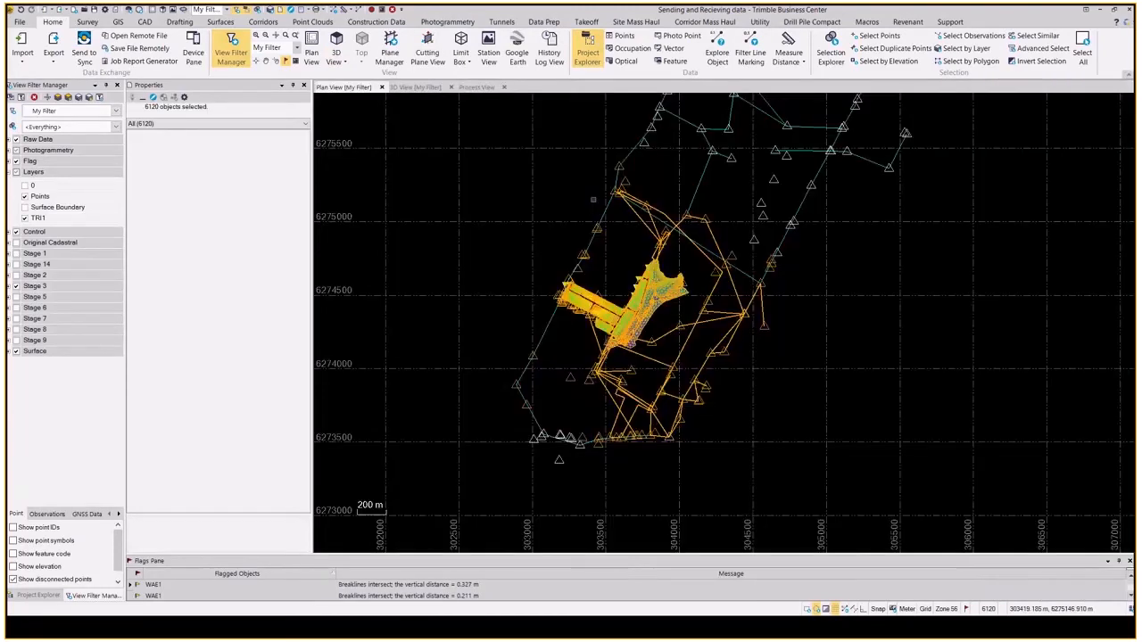
pyautogui.click(477, 86)
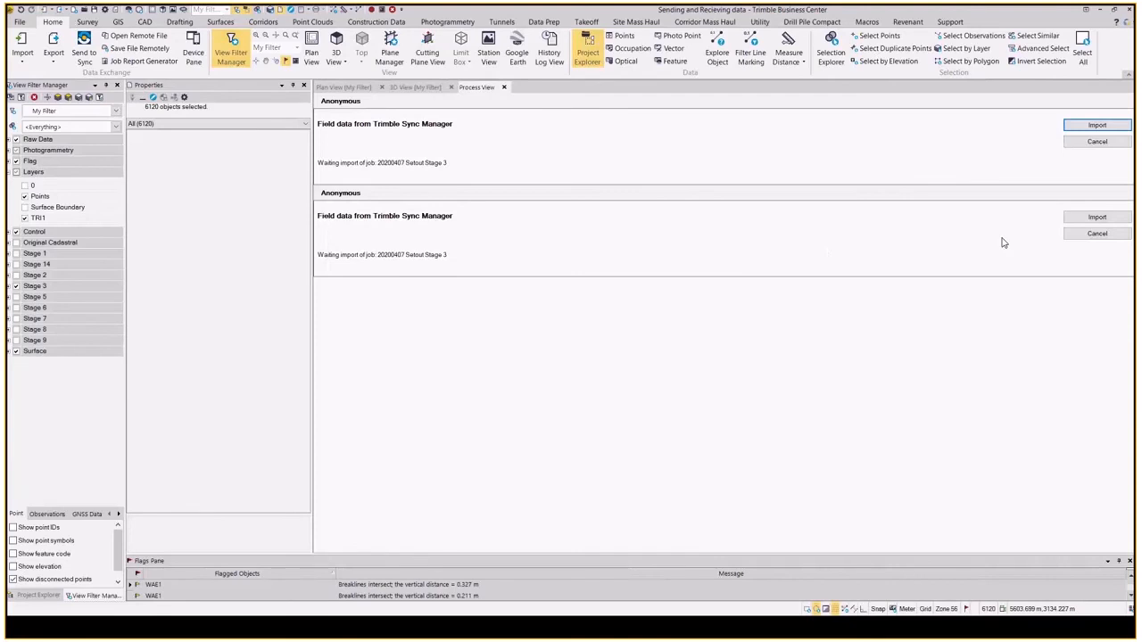
pyautogui.click(1096, 233)
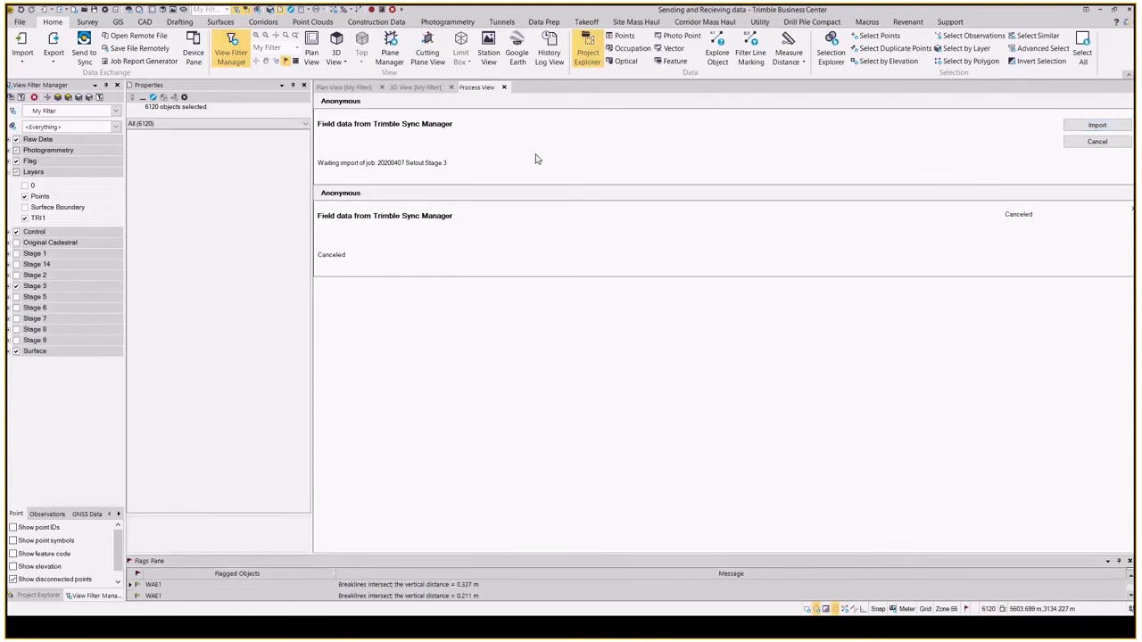
pyautogui.click(1096, 126)
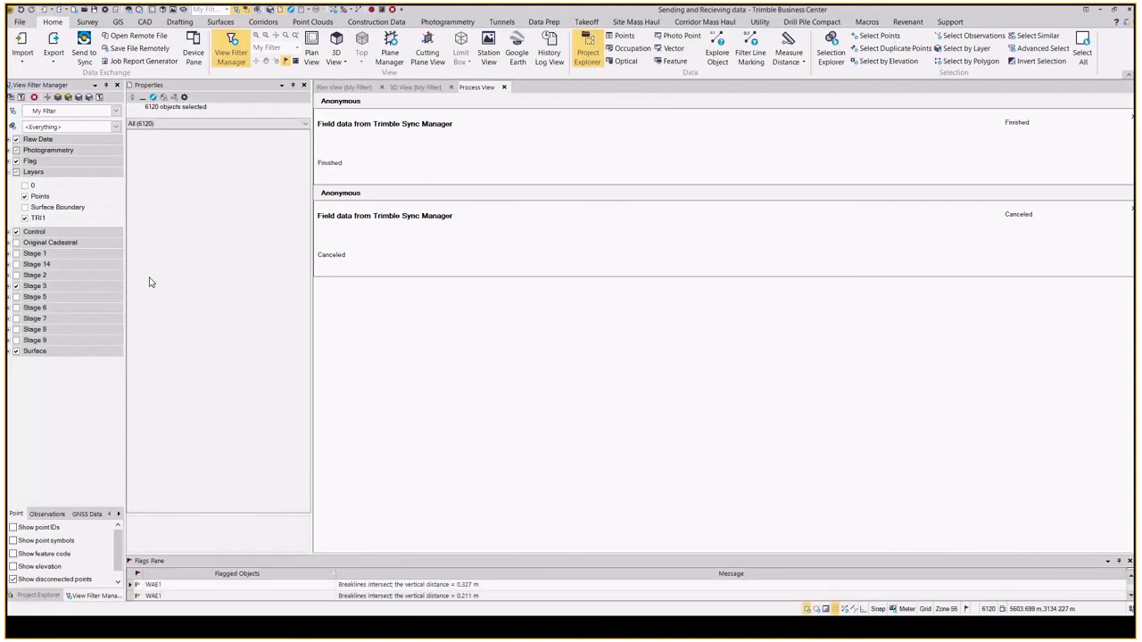
# Check the contents of the imported 20200407 Setout Stage 3.jxl, close the process view and inspect the imported points in the plan view.
pyautogui.click(37, 596)
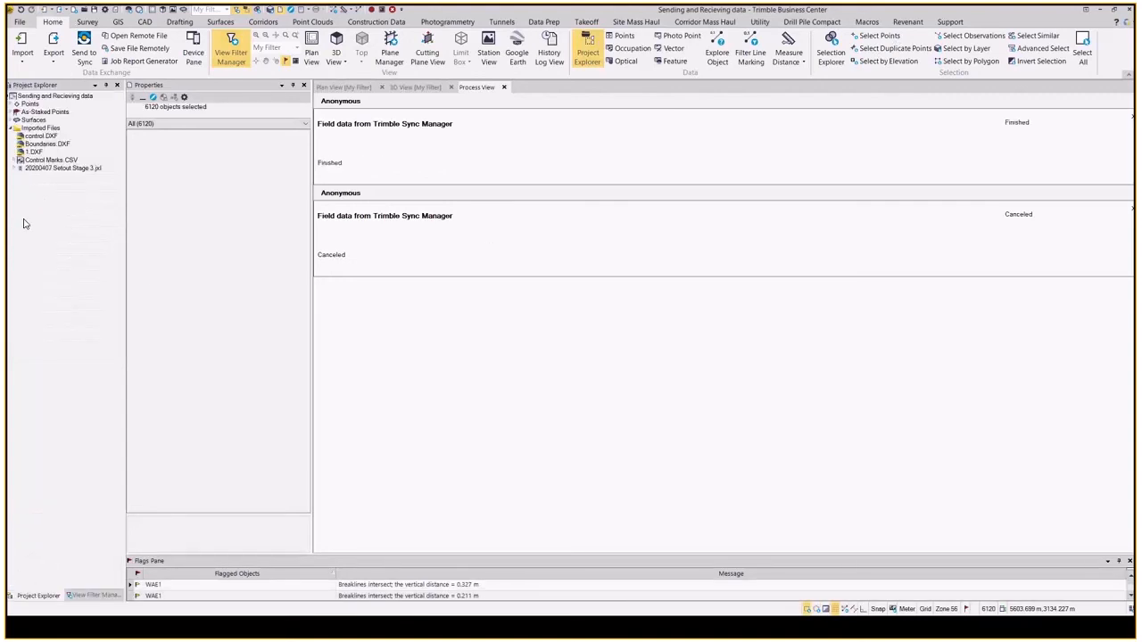
pyautogui.click(14, 167)
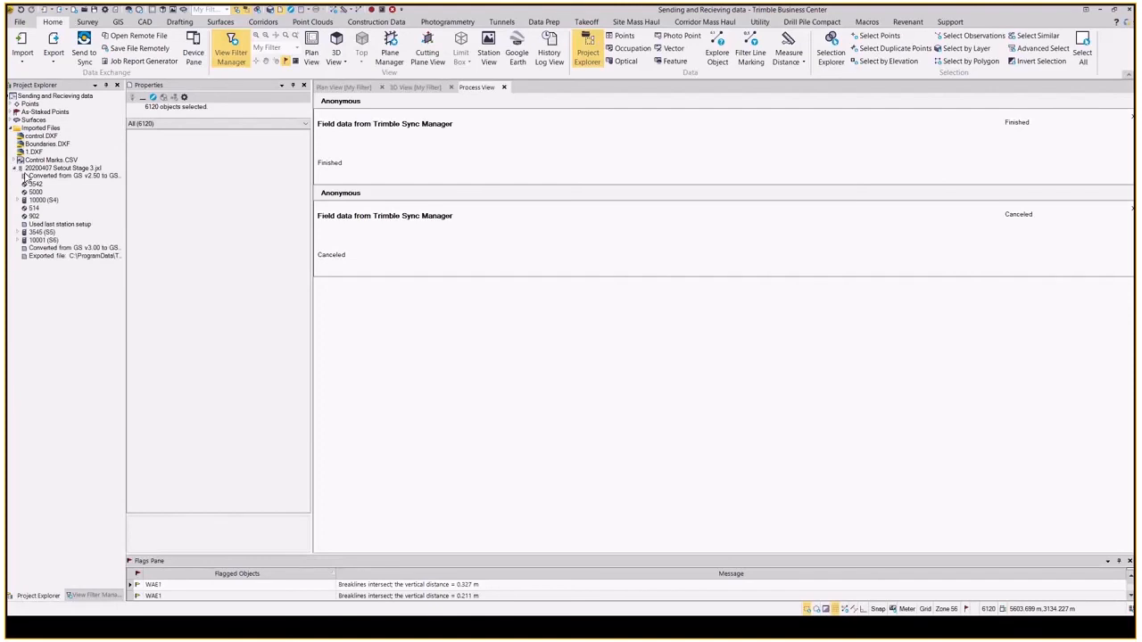
pyautogui.click(504, 87)
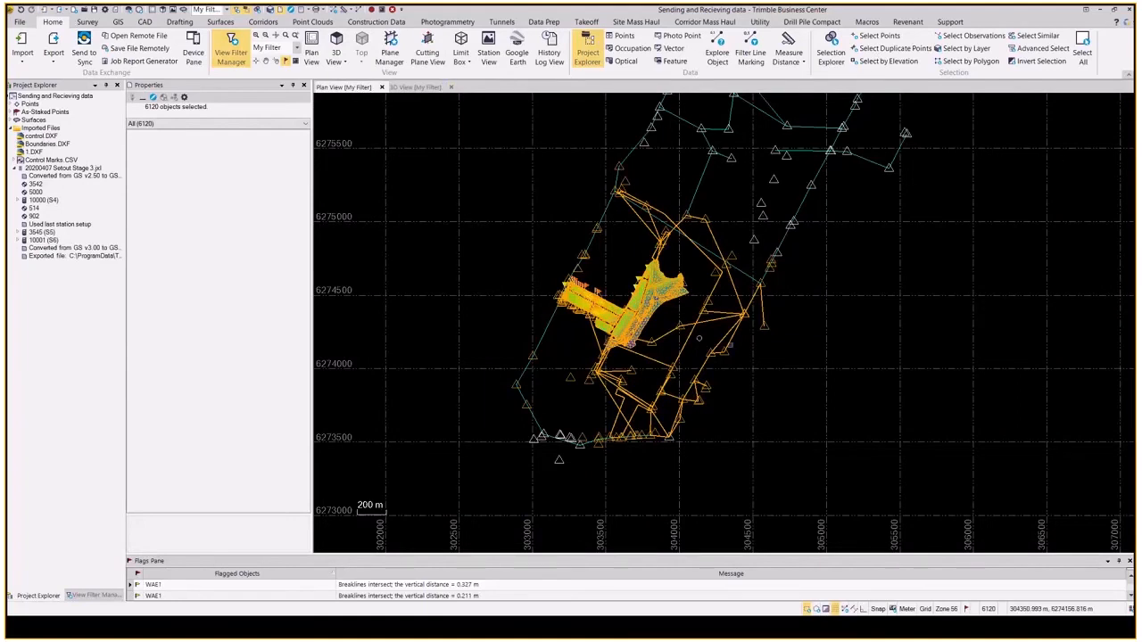
pyautogui.scroll(5, 593, 305)
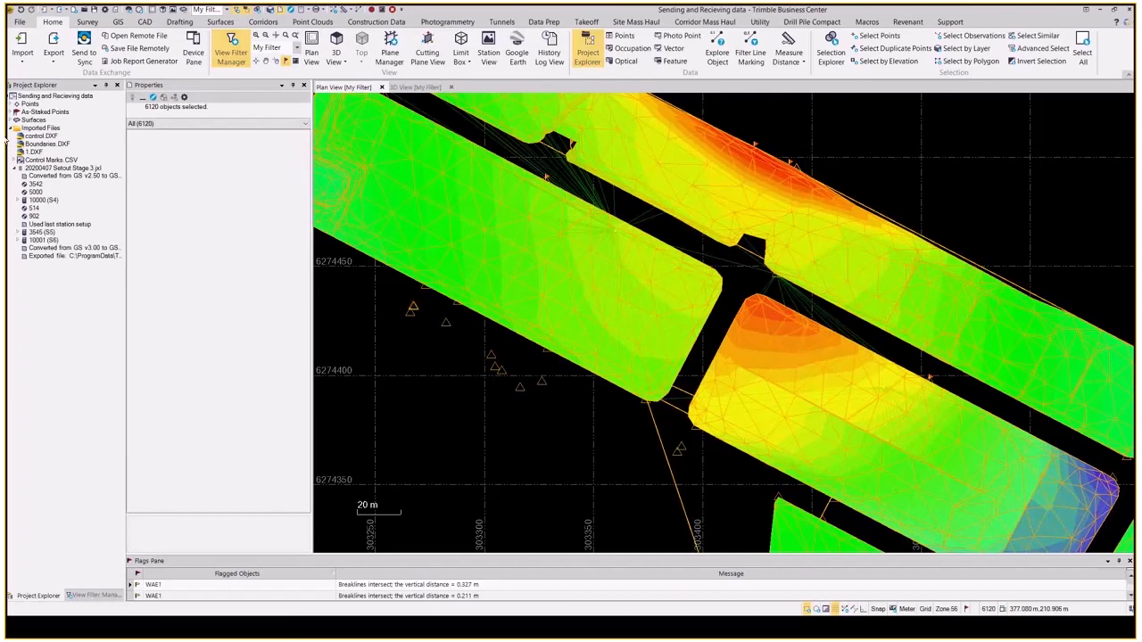
# Clear the object selection and inspect the imported setout points and observation lines over the surface lots in the plan view.
pyautogui.click(9, 121)
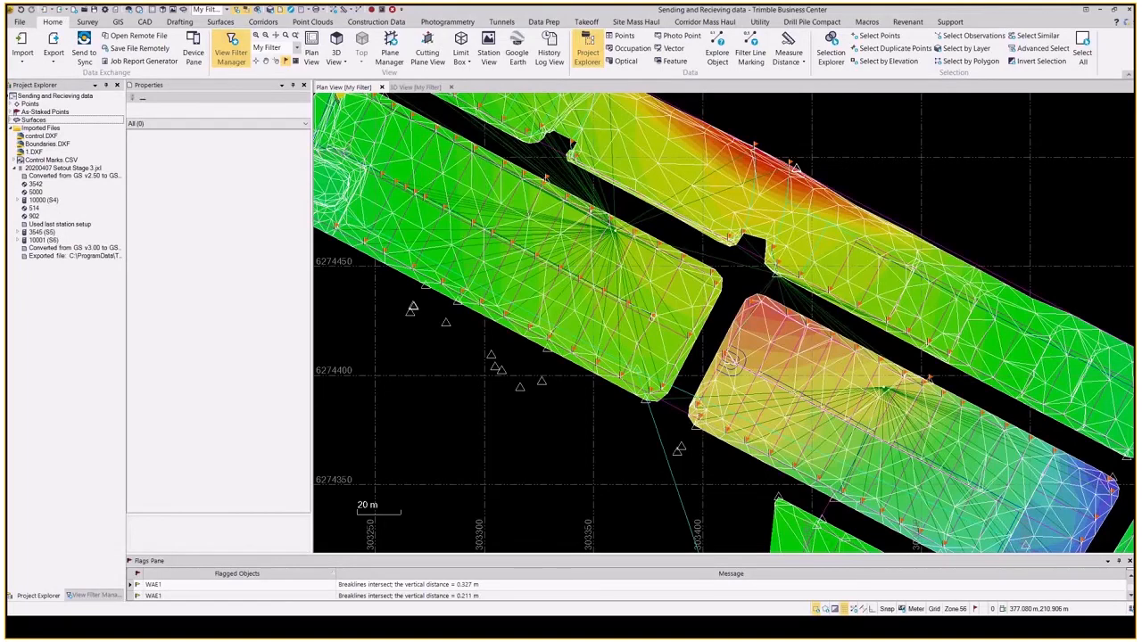
pyautogui.scroll(2, 610, 215)
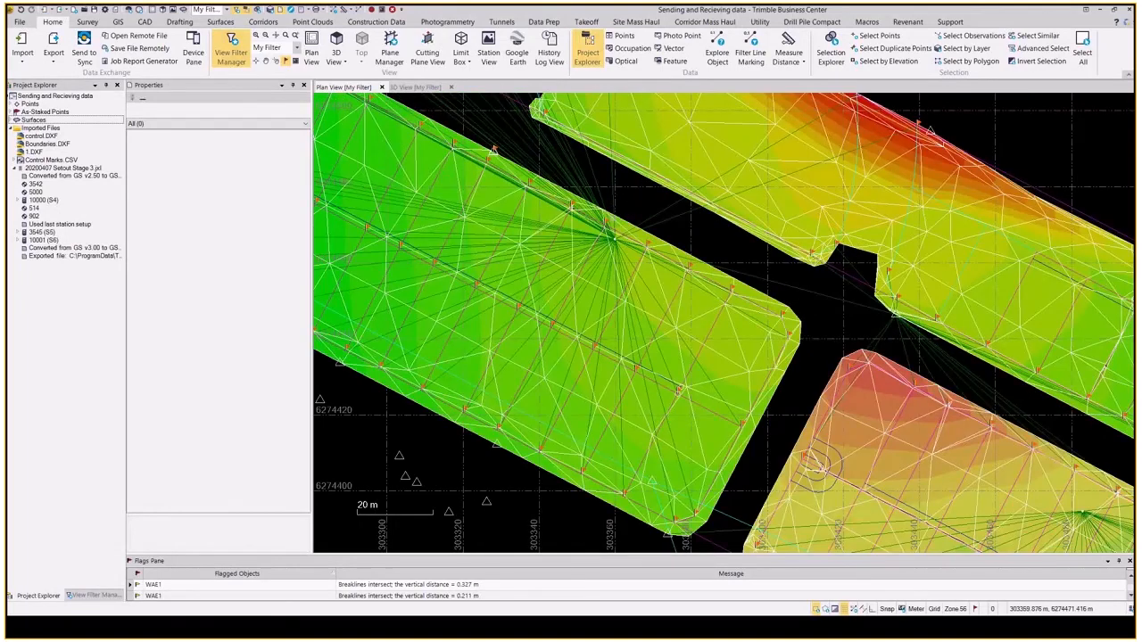
pyautogui.moveTo(551, 467); pyautogui.dragTo(744, 455, button='middle')
pyautogui.moveTo(382, 100); pyautogui.dragTo(380, 225, button='middle')
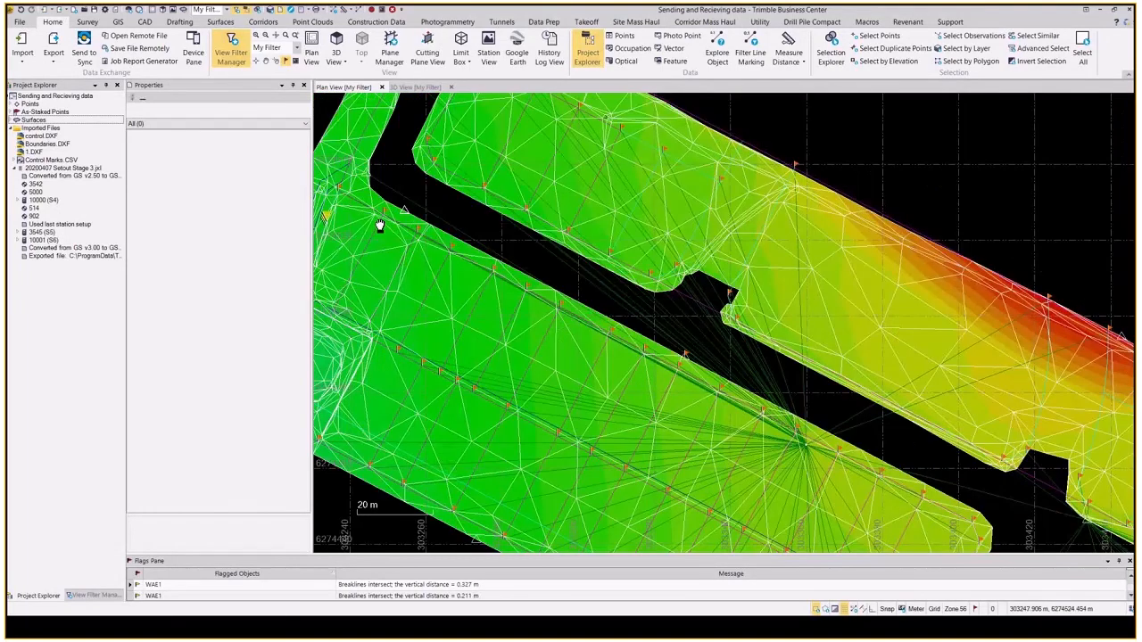
pyautogui.moveTo(1106, 546); pyautogui.dragTo(812, 216, button='middle')
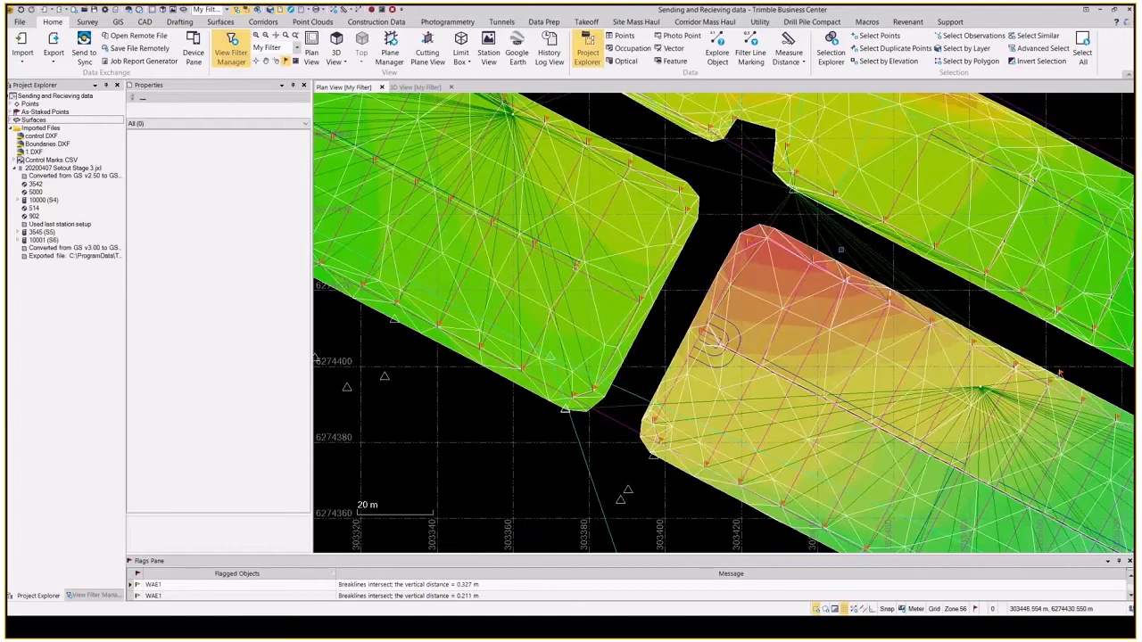
pyautogui.scroll(2, 841, 250)
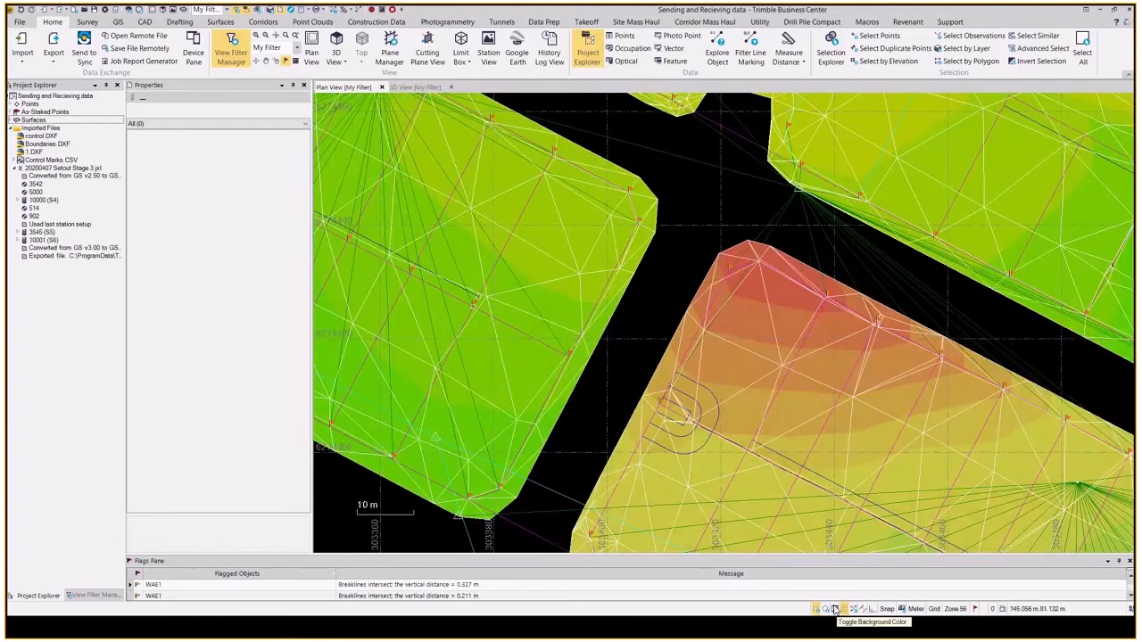
# Switch the plan view background from black to white and review the imported points and surfaces across the whole site.
pyautogui.click(834, 610)
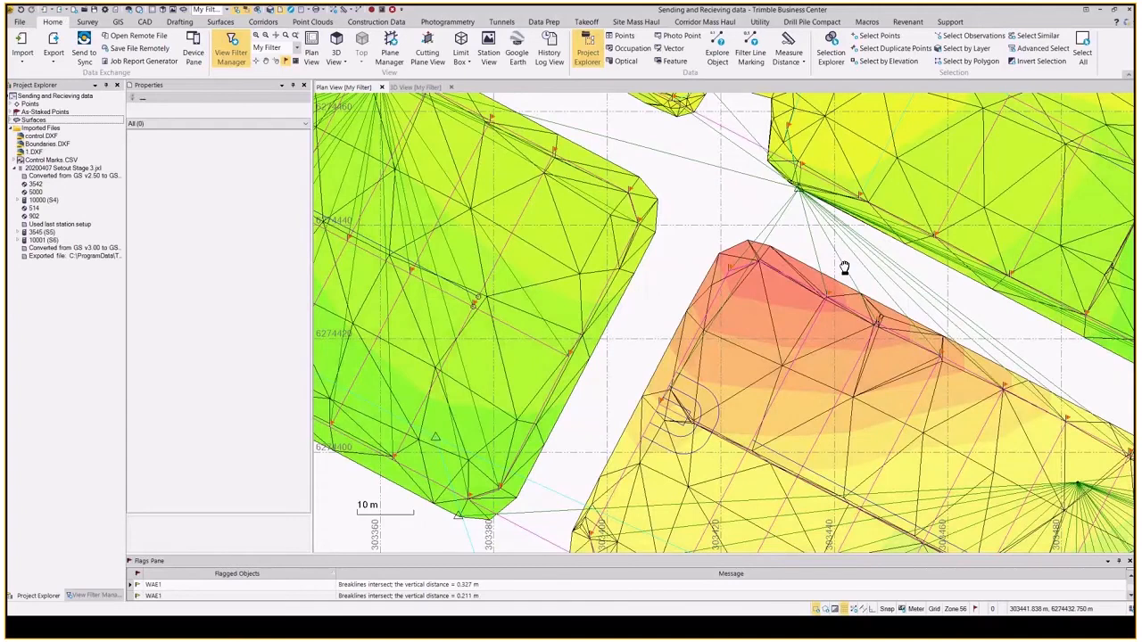
pyautogui.scroll(-2, 612, 103)
pyautogui.moveTo(612, 103); pyautogui.dragTo(768, 262, button='middle')
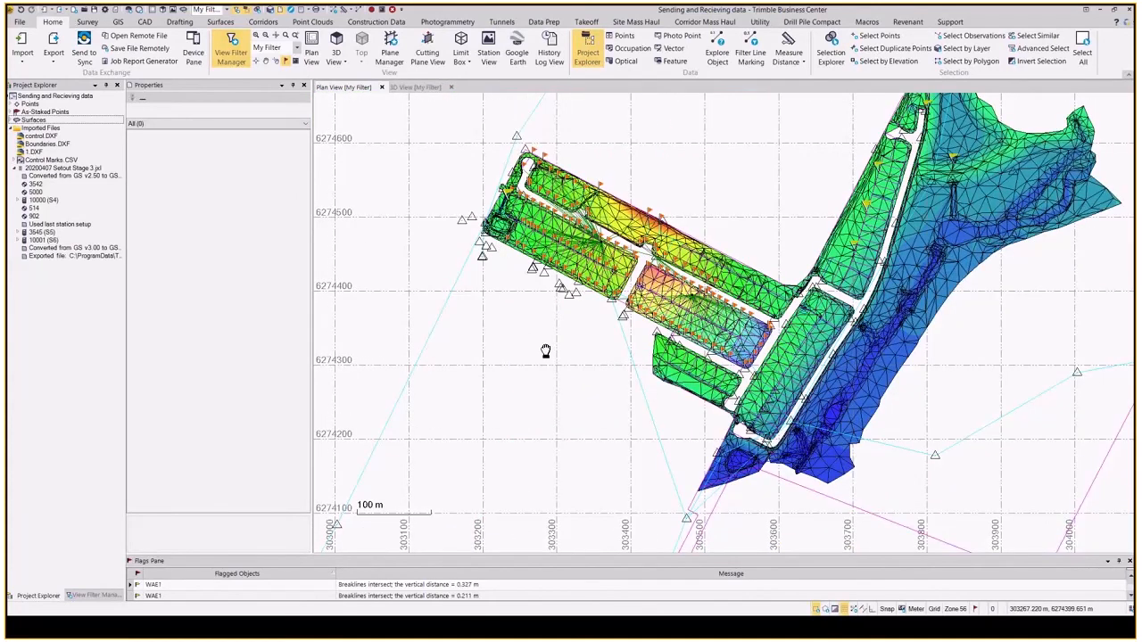
pyautogui.moveTo(545, 351); pyautogui.dragTo(471, 391, button='middle')
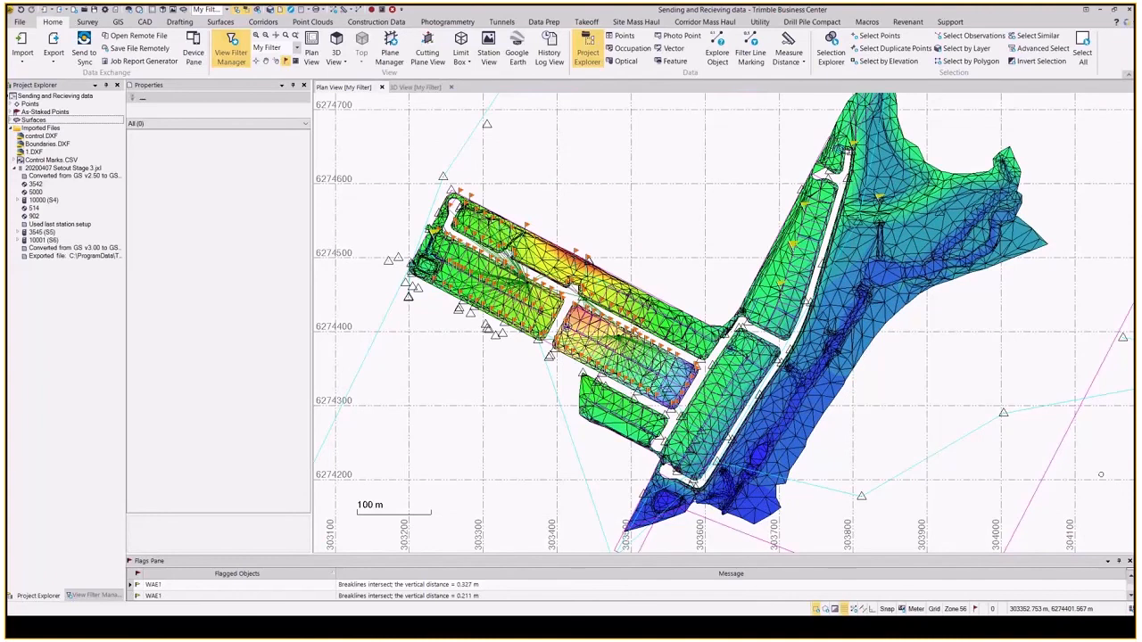